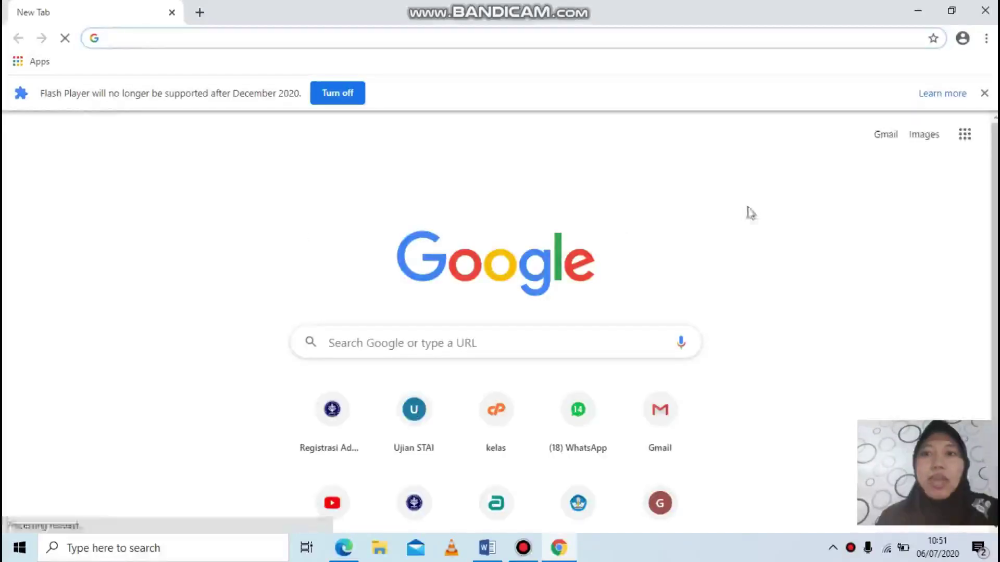
Step: Open Google Drive from the Google apps grid in Chrome's new tab
{"action": "left_click", "coordinate": [972, 137]}
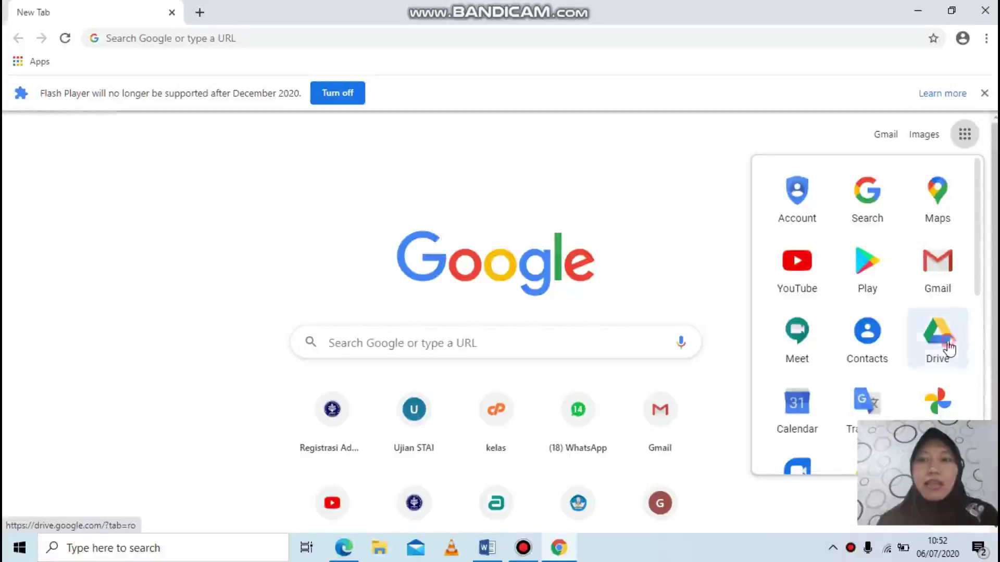
{"action": "left_click", "coordinate": [949, 348]}
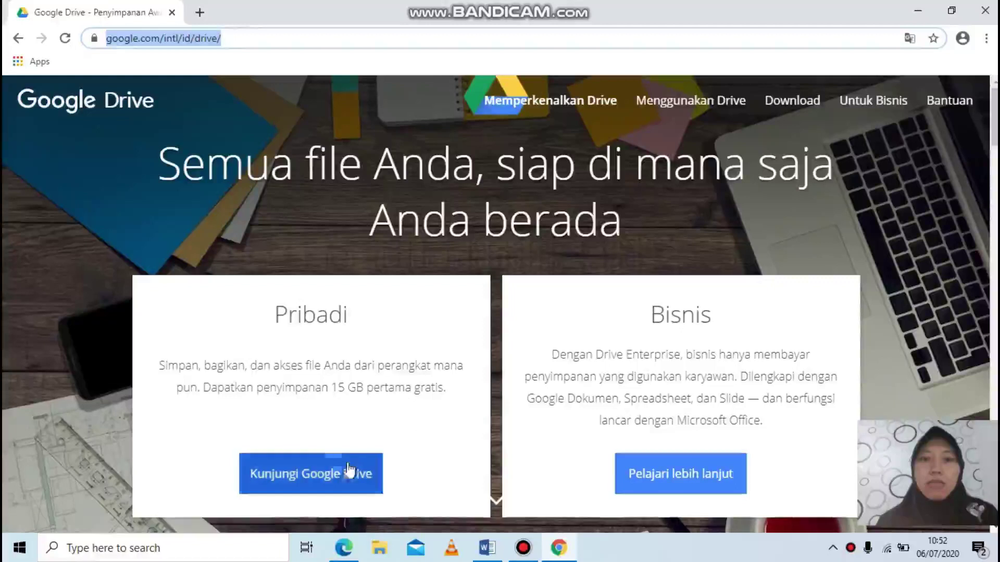
Step: Sign in to Google Drive with the saved account e-mail and its password
{"action": "left_click", "coordinate": [332, 475]}
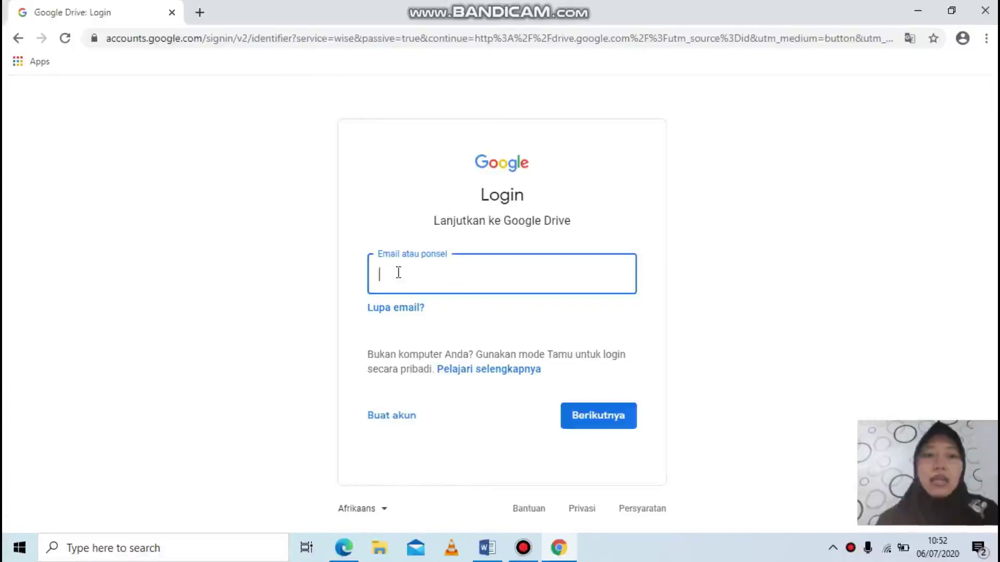
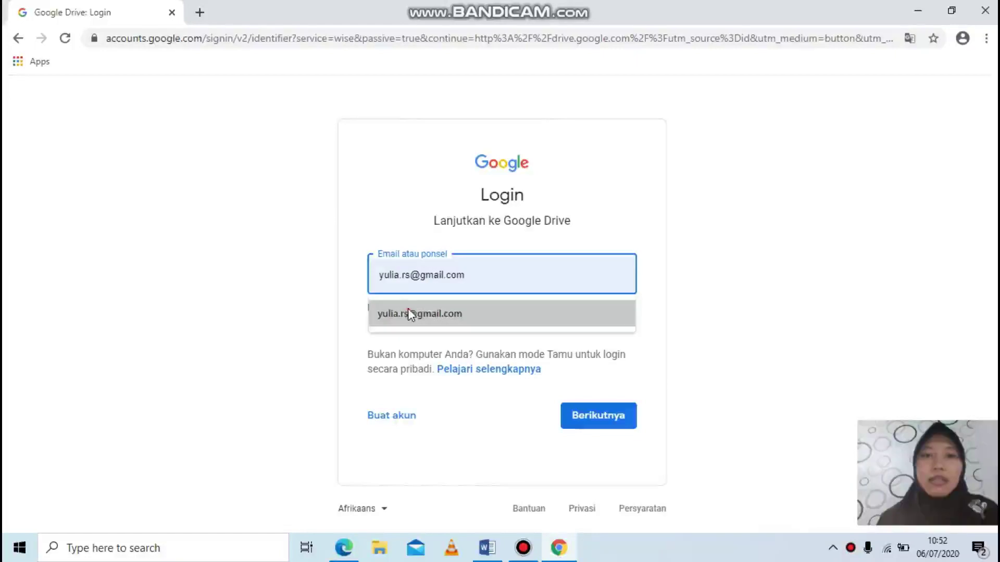
{"action": "left_click", "coordinate": [407, 313]}
{"action": "left_click", "coordinate": [603, 418]}
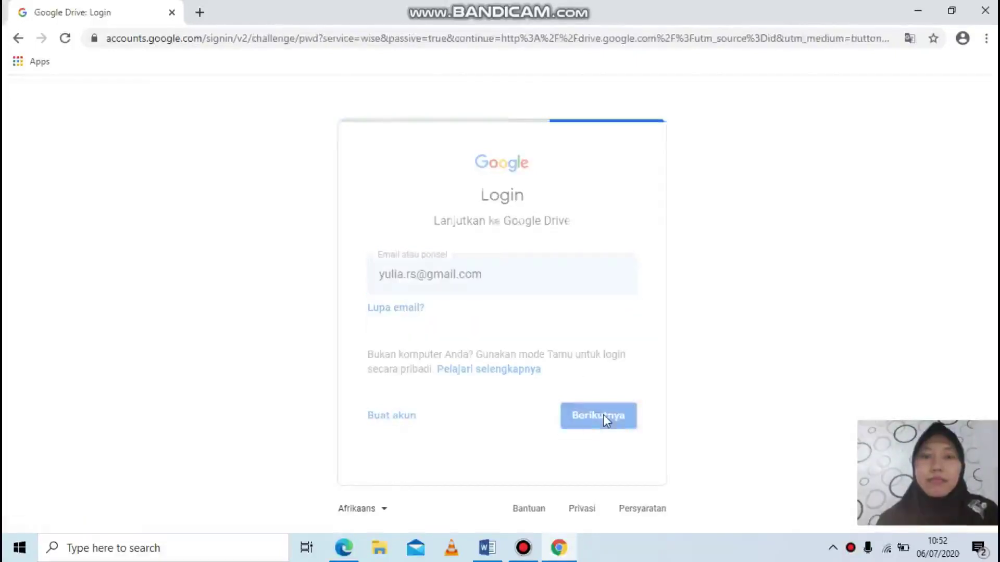
{"action": "type", "text": "•••••••••"}
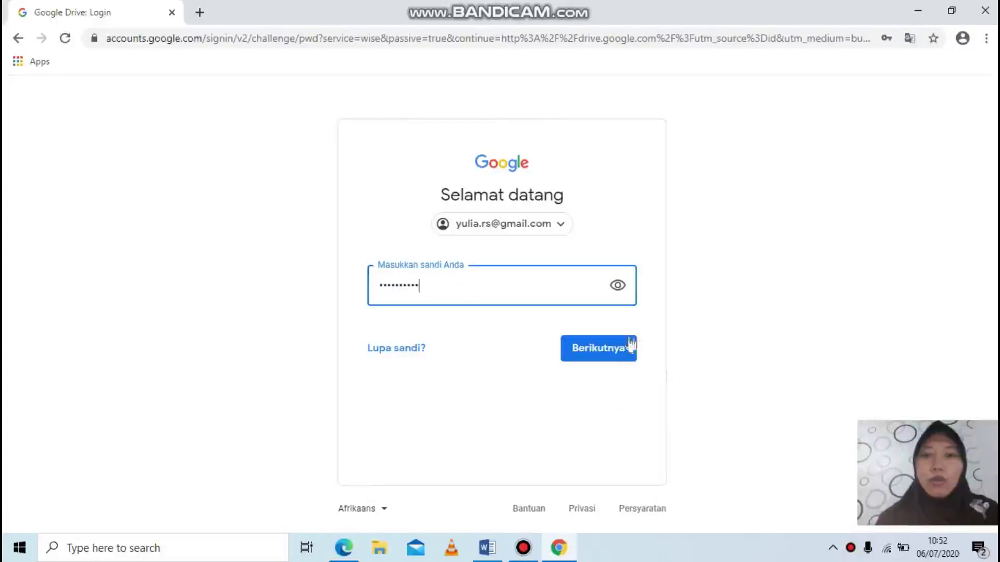
{"action": "left_click", "coordinate": [613, 352]}
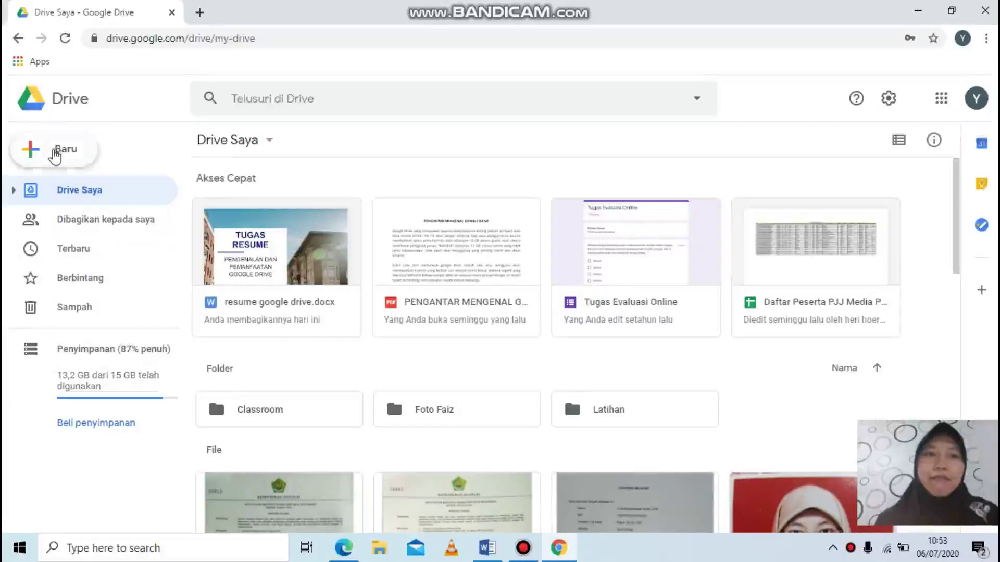
Step: Upload FORMAT TUGAS.xlsx from the Downloads folder into My Drive via Baru > Upload file
{"action": "left_click", "coordinate": [55, 153]}
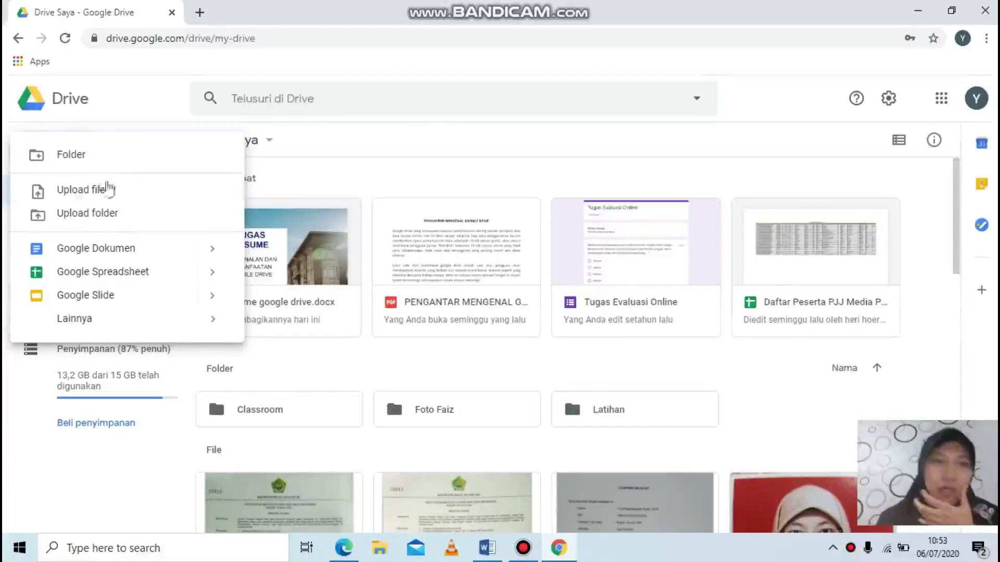
{"action": "left_click", "coordinate": [89, 191]}
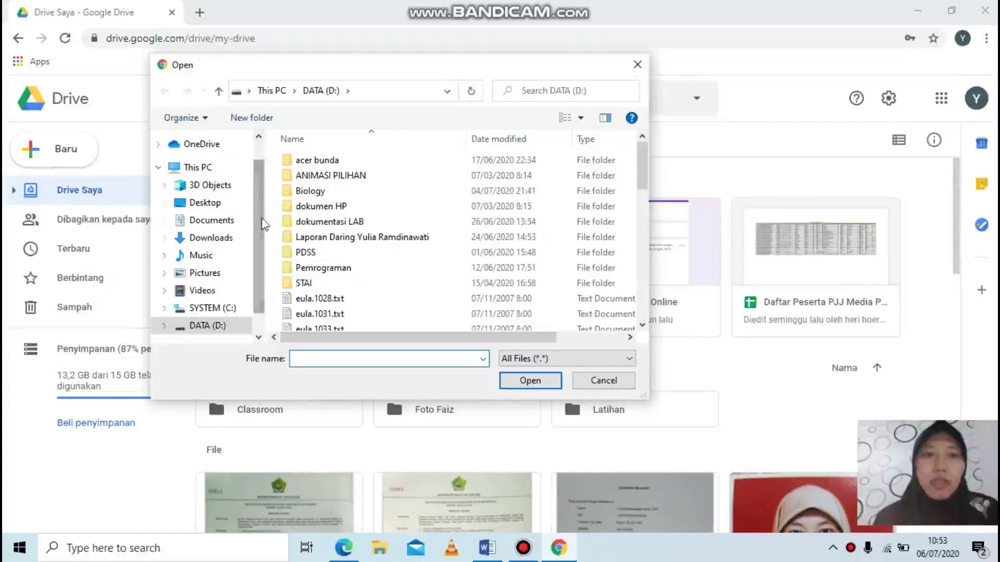
{"action": "left_click_drag", "start_coordinate": [642, 165], "coordinate": [633, 307]}
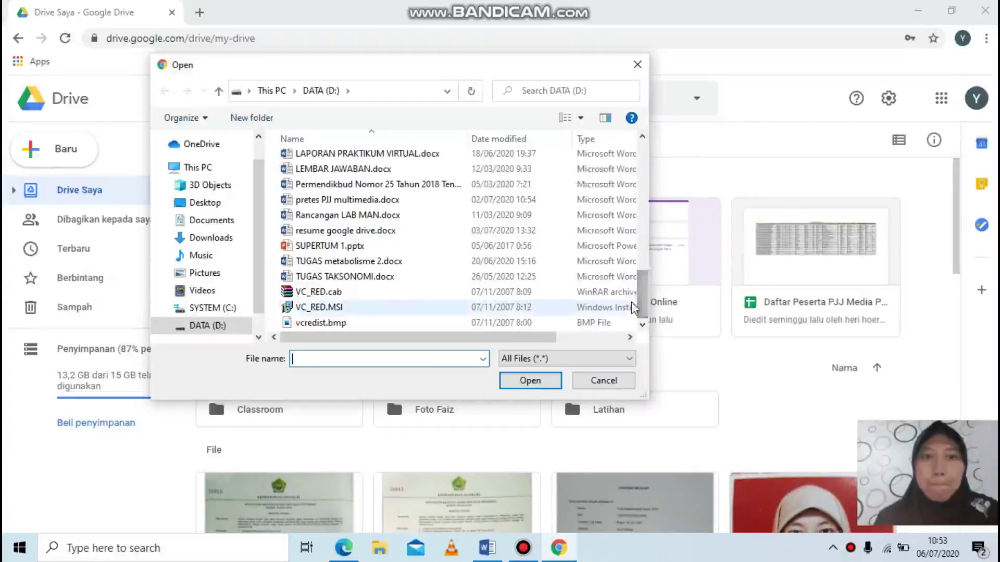
{"action": "left_click", "coordinate": [211, 238]}
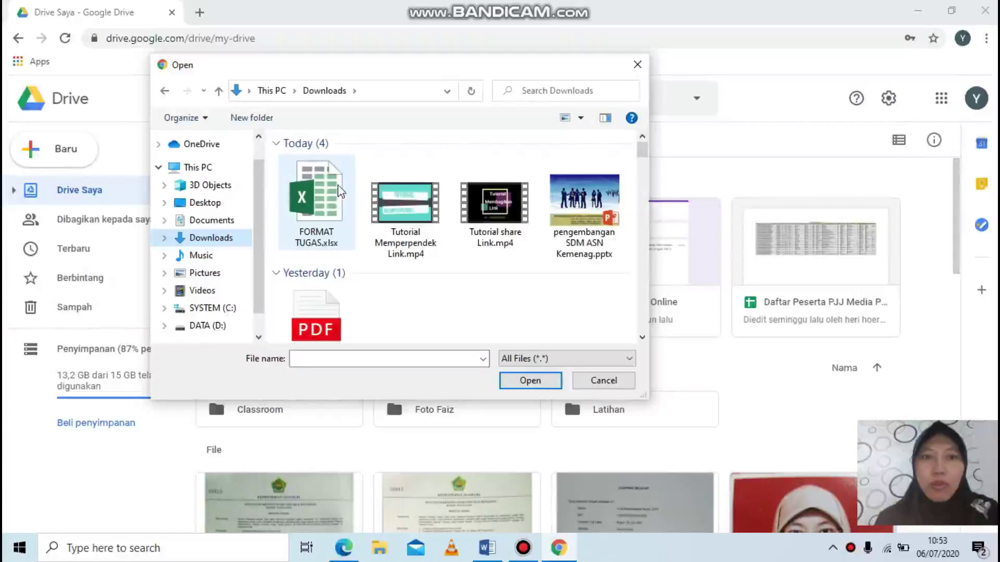
{"action": "left_click", "coordinate": [333, 203]}
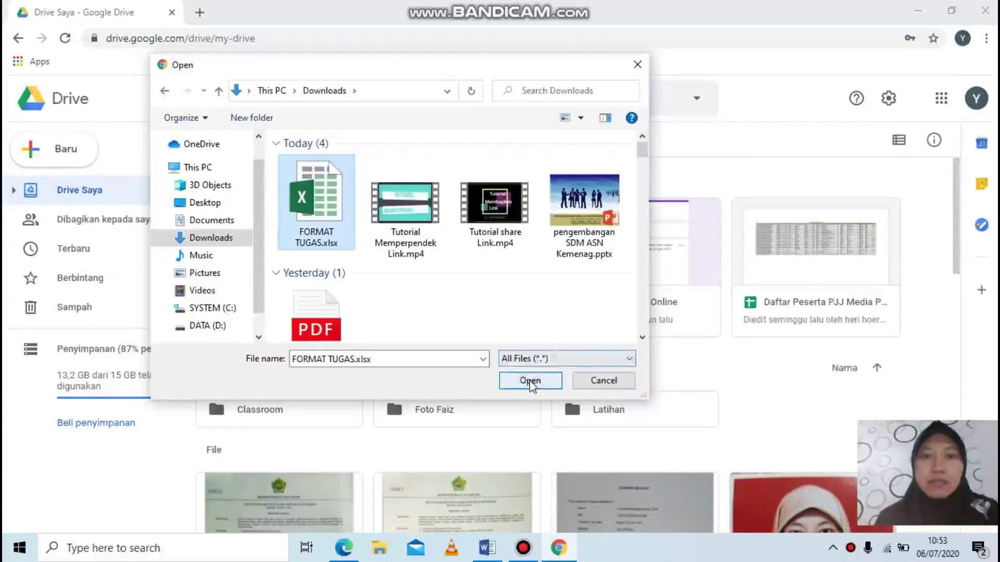
{"action": "left_click", "coordinate": [530, 382]}
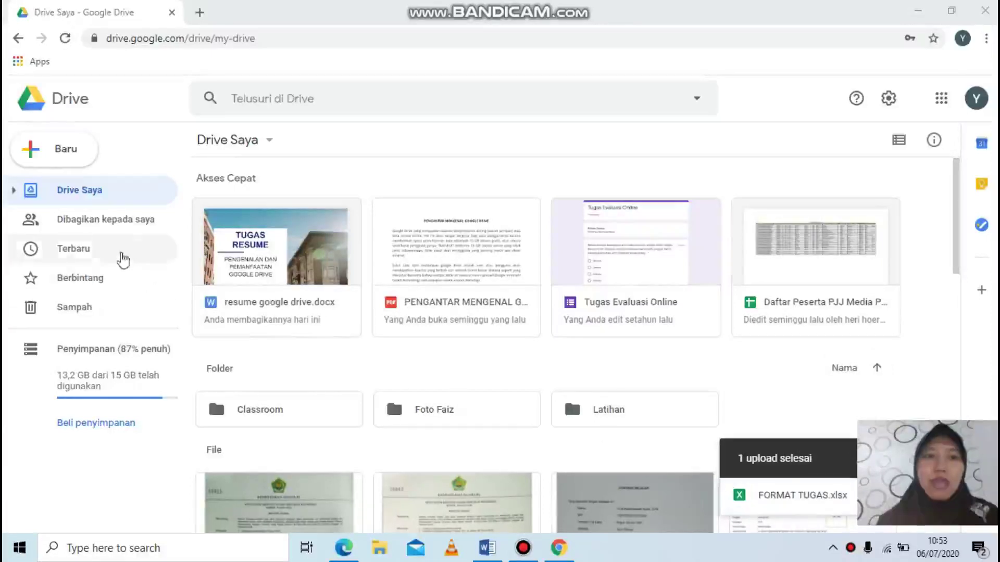
Step: Show the Recent (Terbaru) files and bring up the FORMAT TUGAS context menu
{"action": "left_click", "coordinate": [119, 259]}
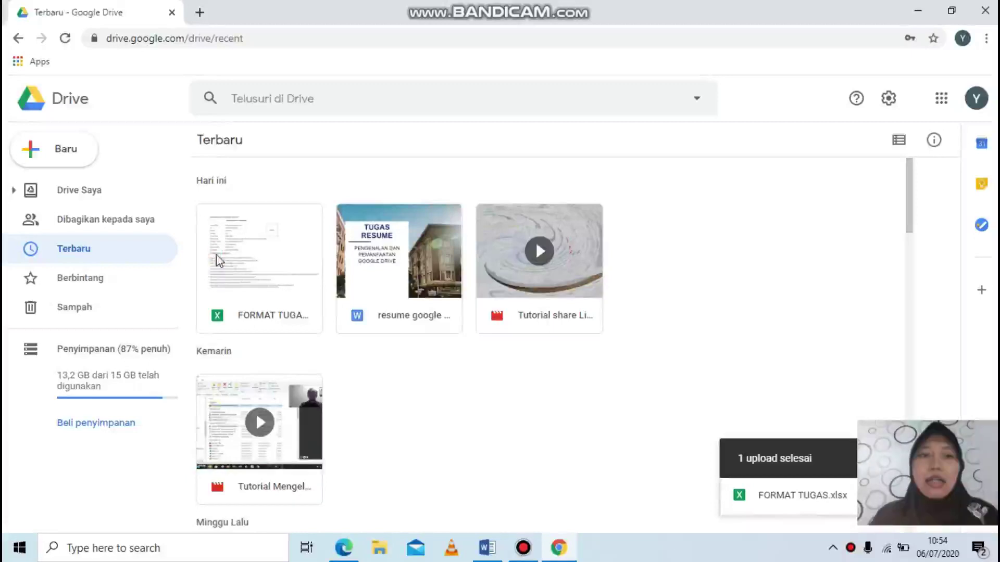
{"action": "left_click", "coordinate": [216, 254]}
{"action": "right_click", "coordinate": [216, 254]}
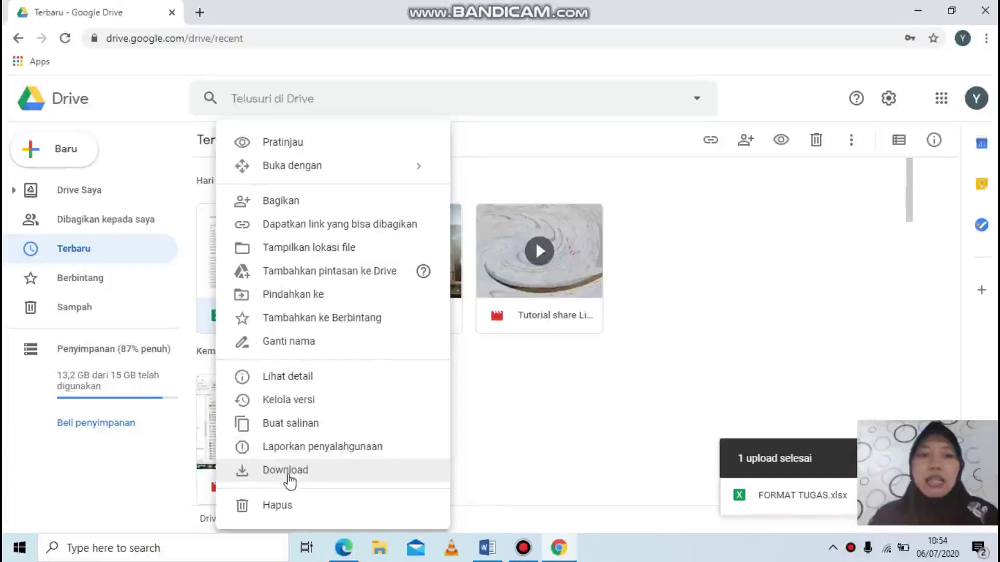
{"action": "left_click", "coordinate": [500, 423]}
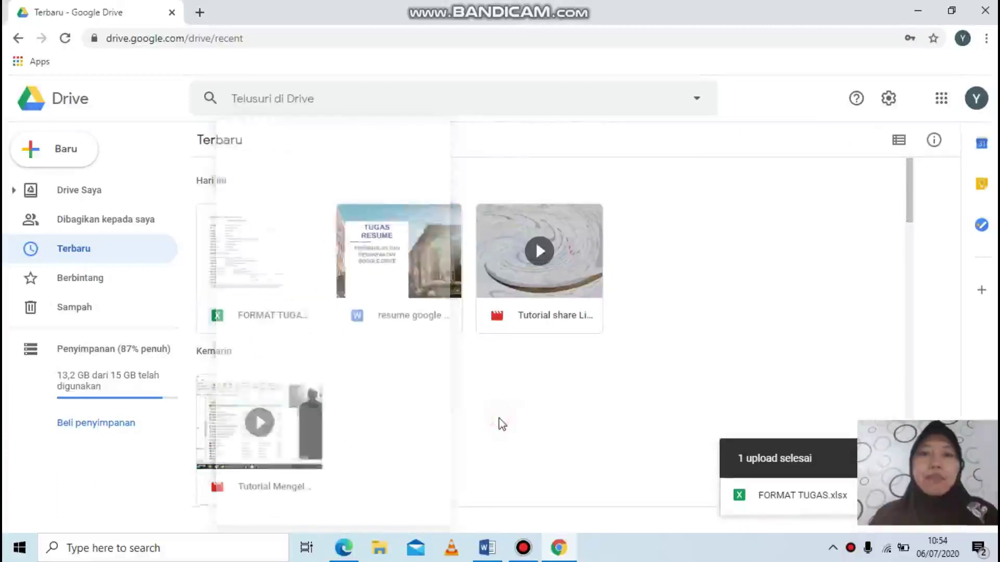
{"action": "left_click", "coordinate": [285, 301]}
{"action": "right_click", "coordinate": [285, 301]}
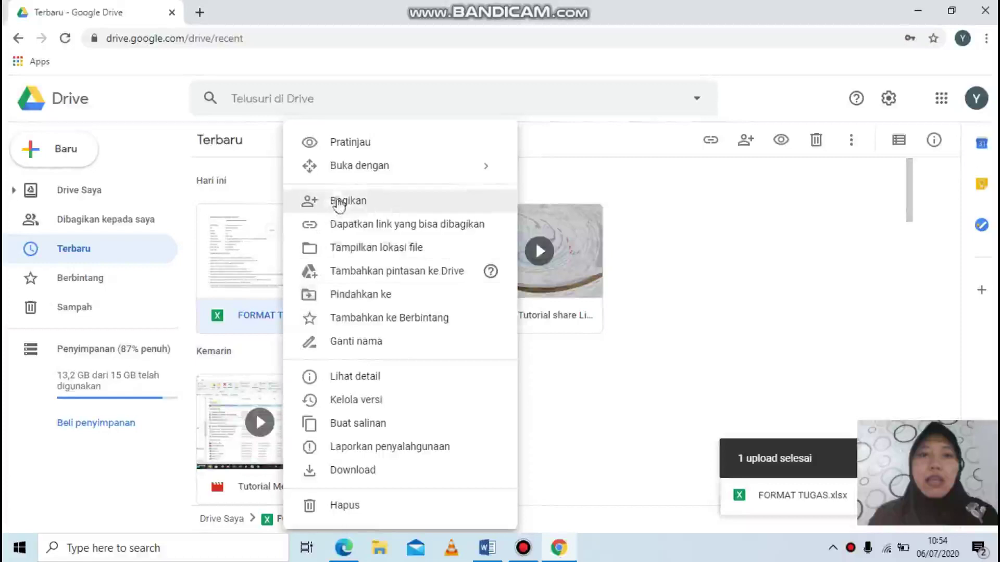
Step: Share FORMAT TUGAS.xlsx with a suggested contact and send them the notification
{"action": "left_click", "coordinate": [335, 201]}
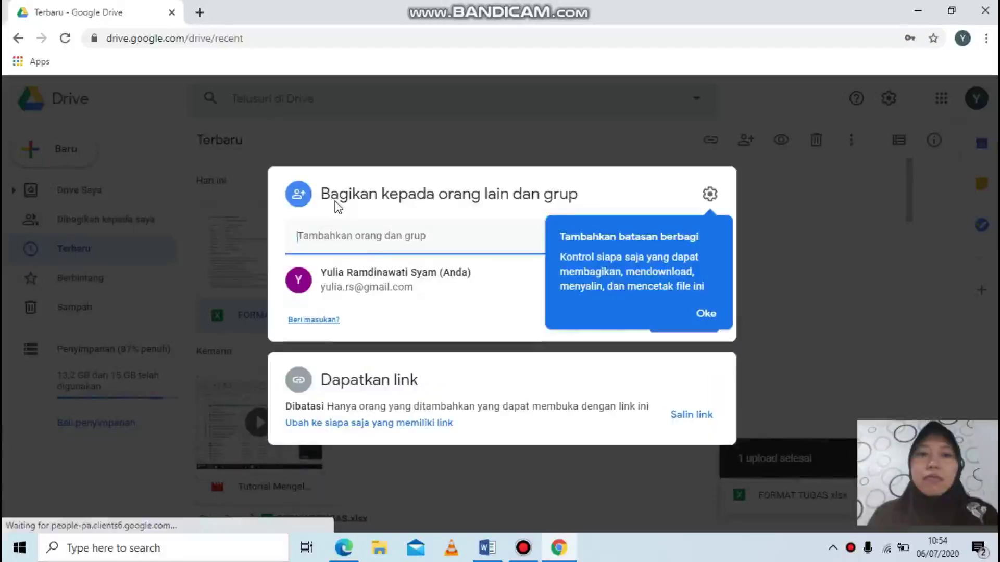
{"action": "left_click", "coordinate": [353, 237]}
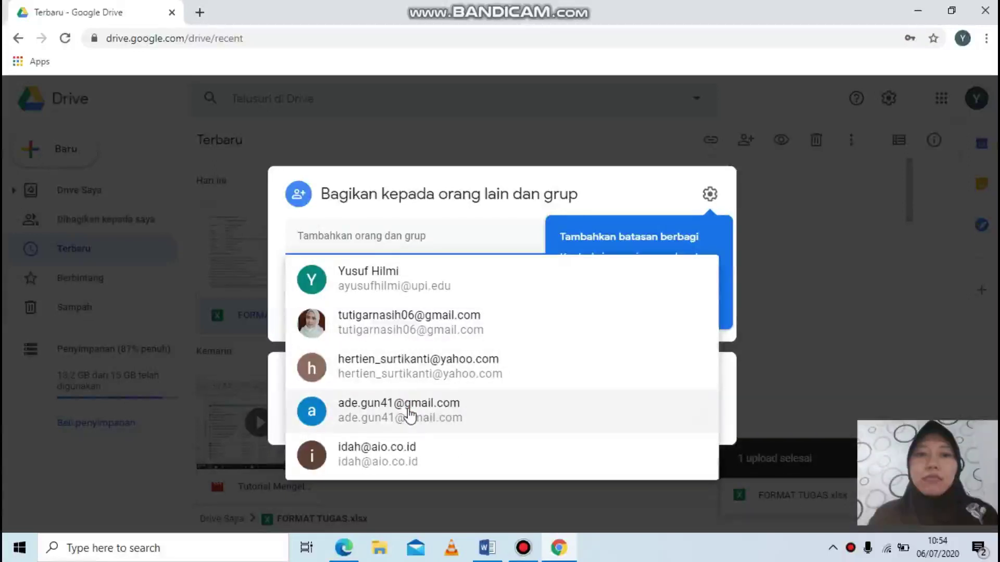
{"action": "left_click", "coordinate": [409, 410]}
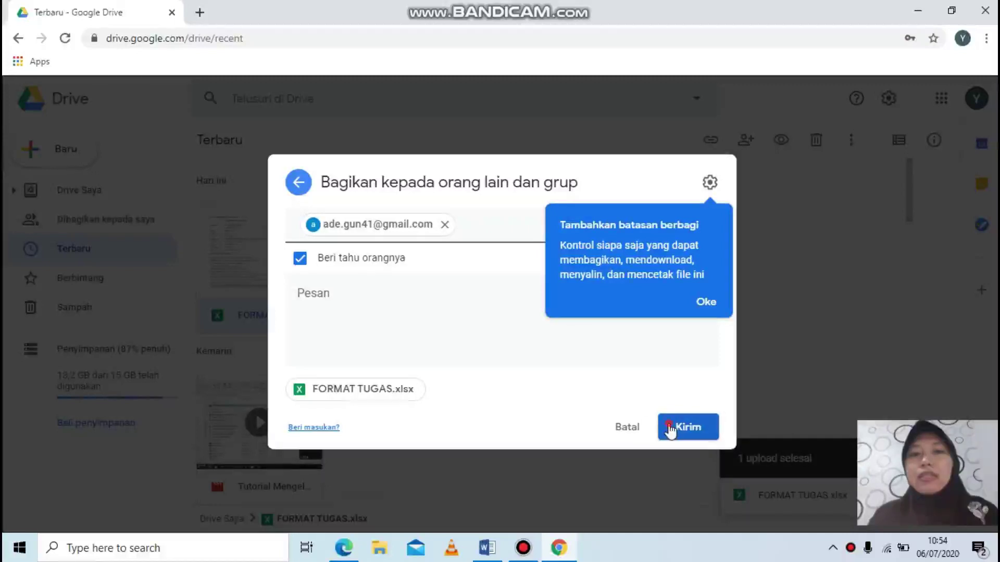
{"action": "left_click", "coordinate": [670, 430]}
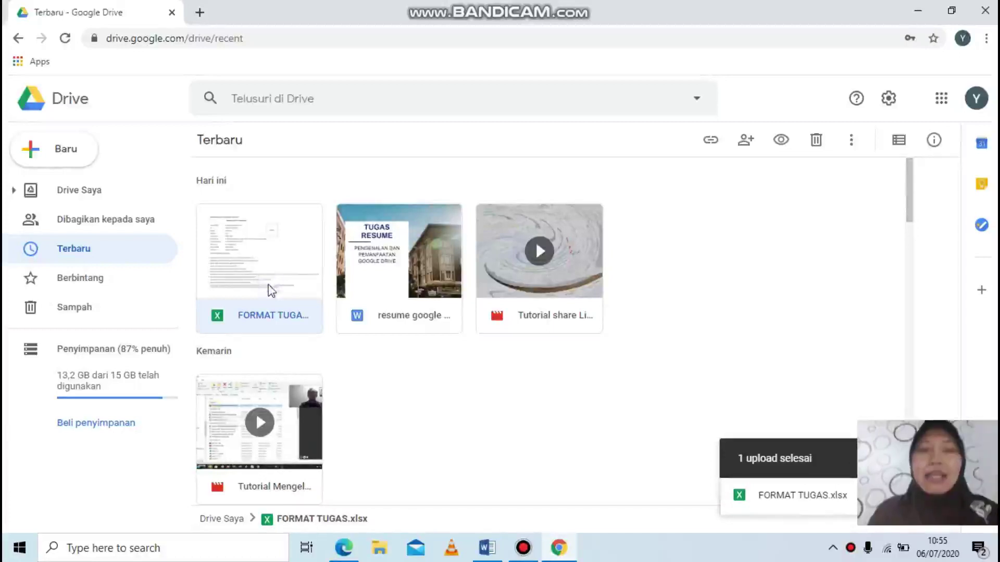
Step: Set FORMAT TUGAS.xlsx to view-only for anyone with the link and copy its link
{"action": "right_click", "coordinate": [270, 292]}
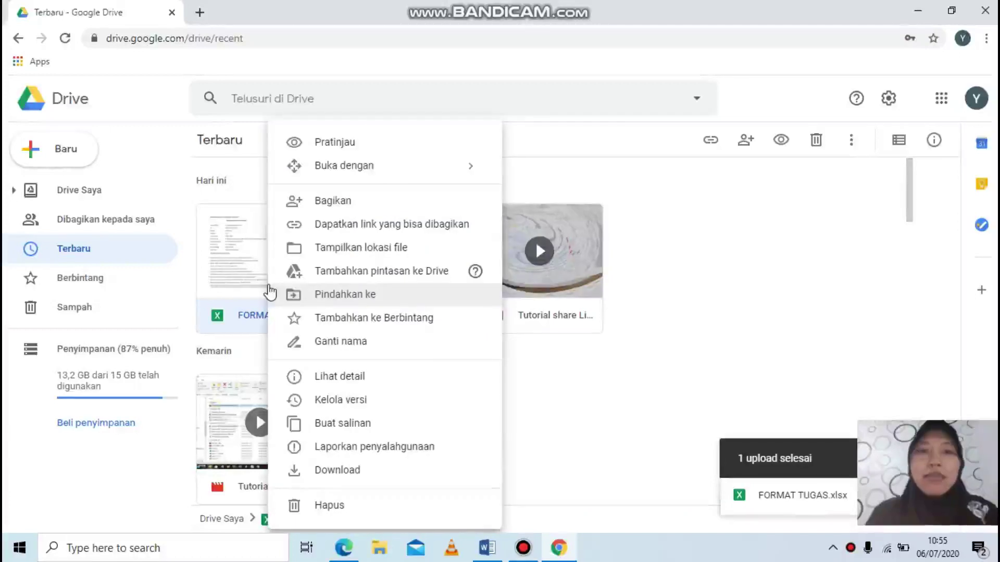
{"action": "left_click", "coordinate": [319, 232]}
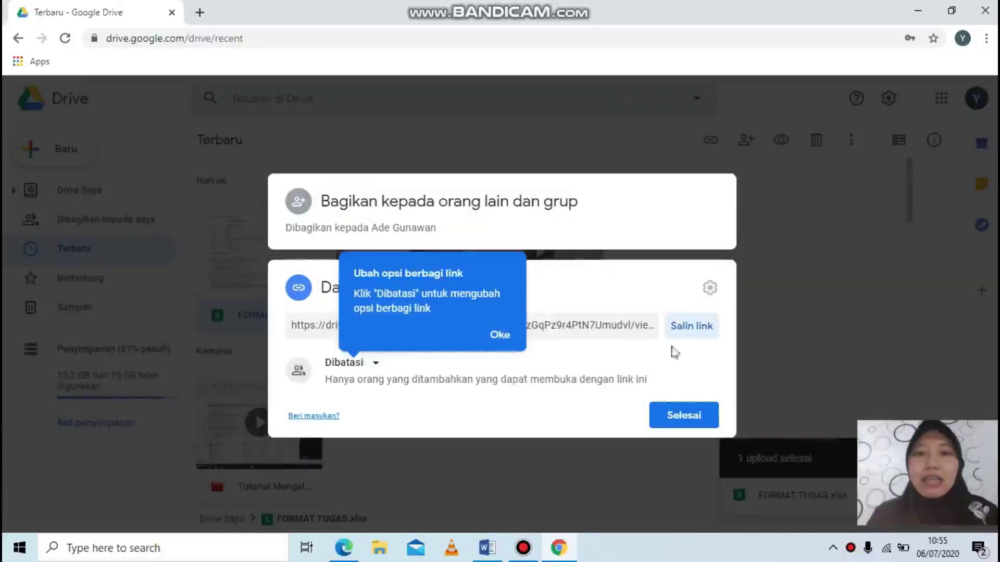
{"action": "left_click", "coordinate": [605, 307]}
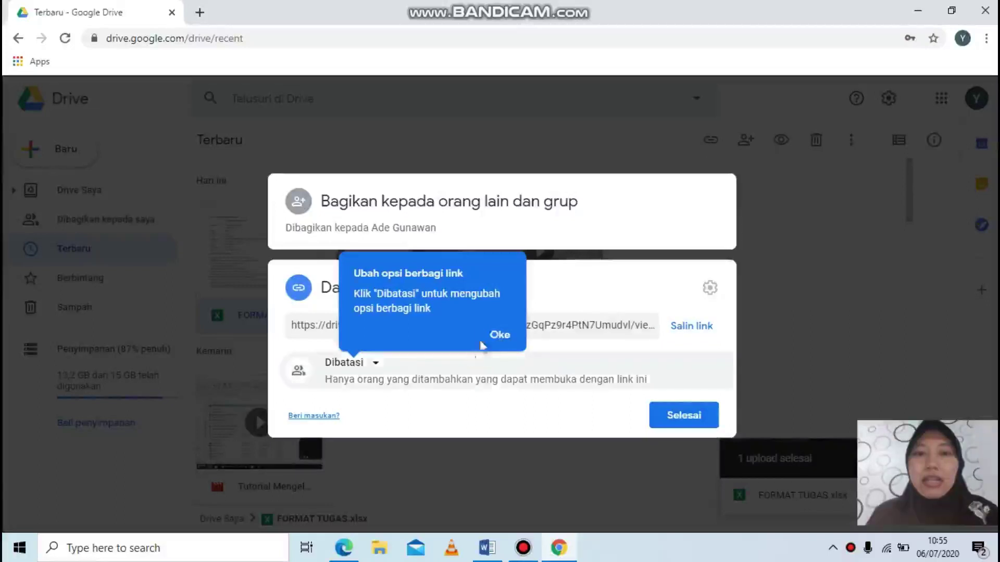
{"action": "left_click", "coordinate": [500, 334]}
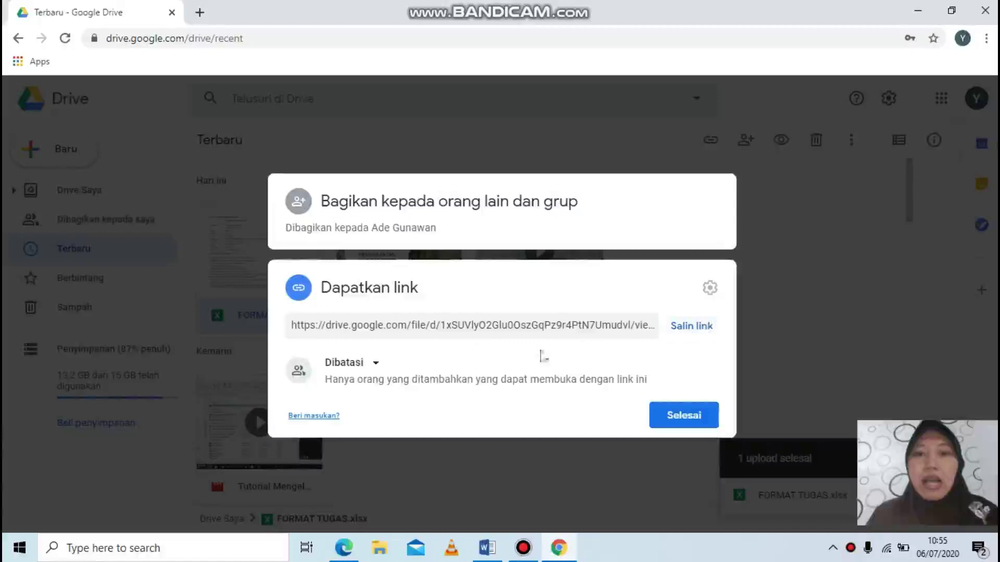
{"action": "left_click", "coordinate": [375, 364]}
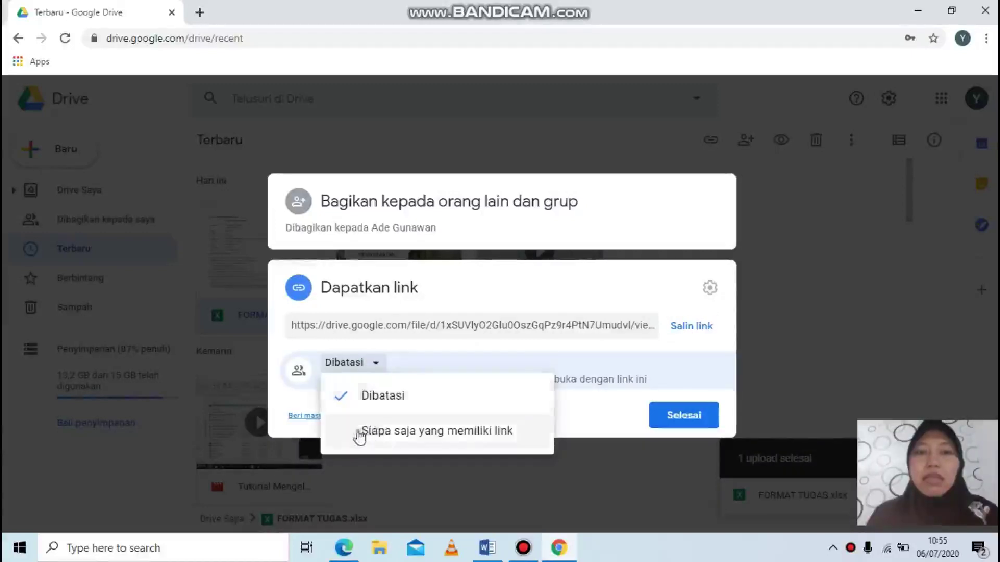
{"action": "left_click", "coordinate": [336, 436]}
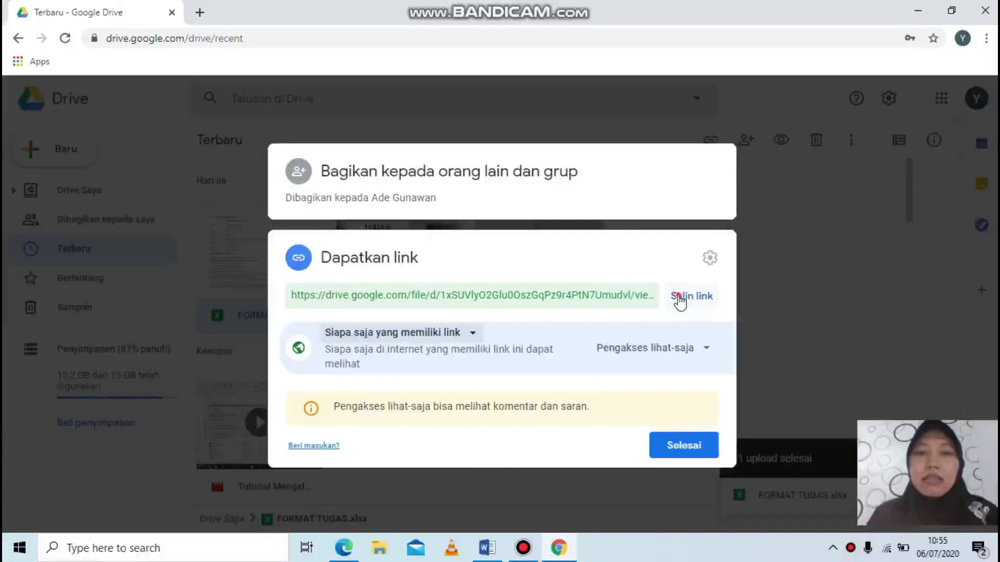
{"action": "left_click", "coordinate": [679, 298]}
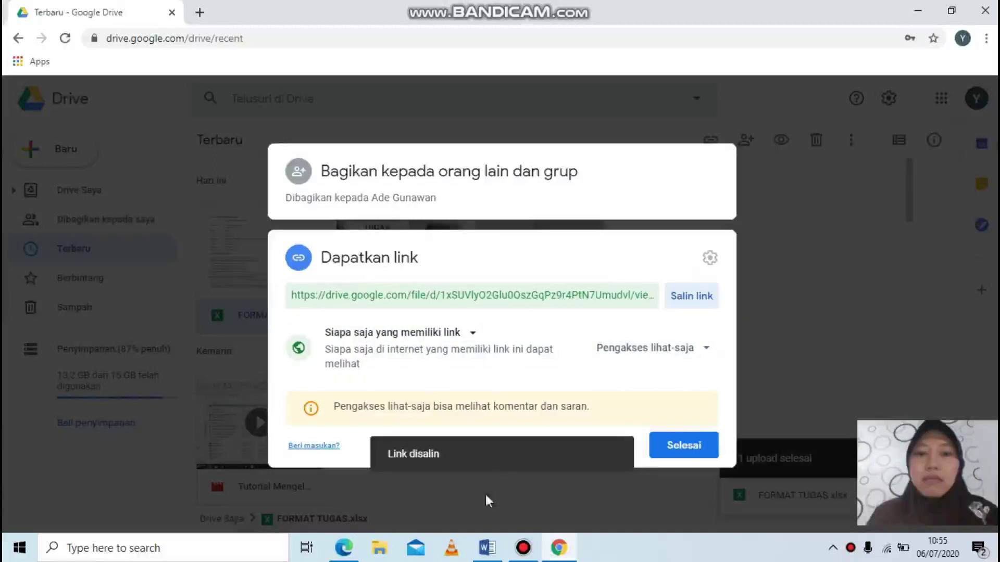
Step: Paste the FORMAT TUGAS share link into the Word table's empty third row
{"action": "left_click", "coordinate": [488, 552]}
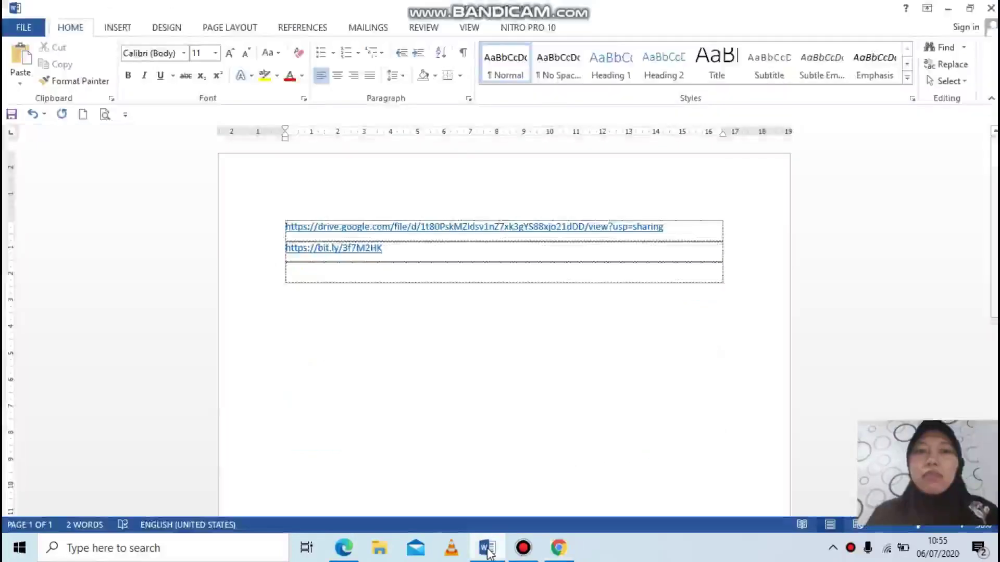
{"action": "left_click", "coordinate": [309, 280]}
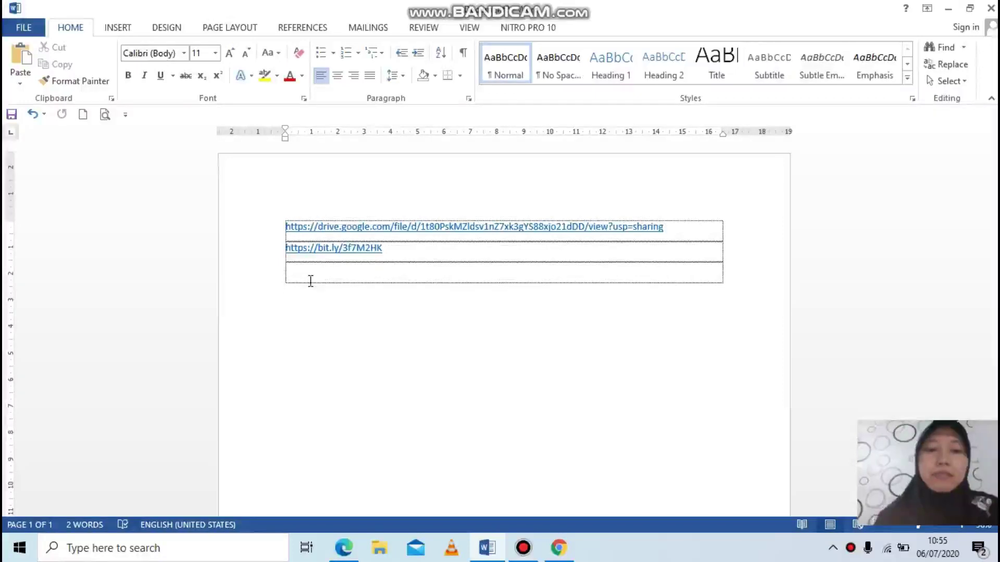
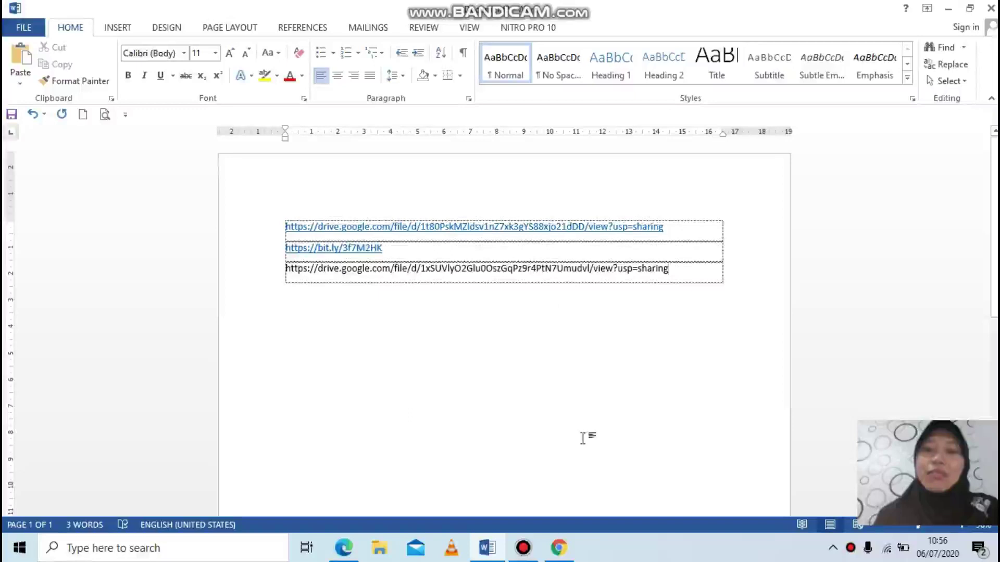
{"action": "left_click", "coordinate": [563, 550]}
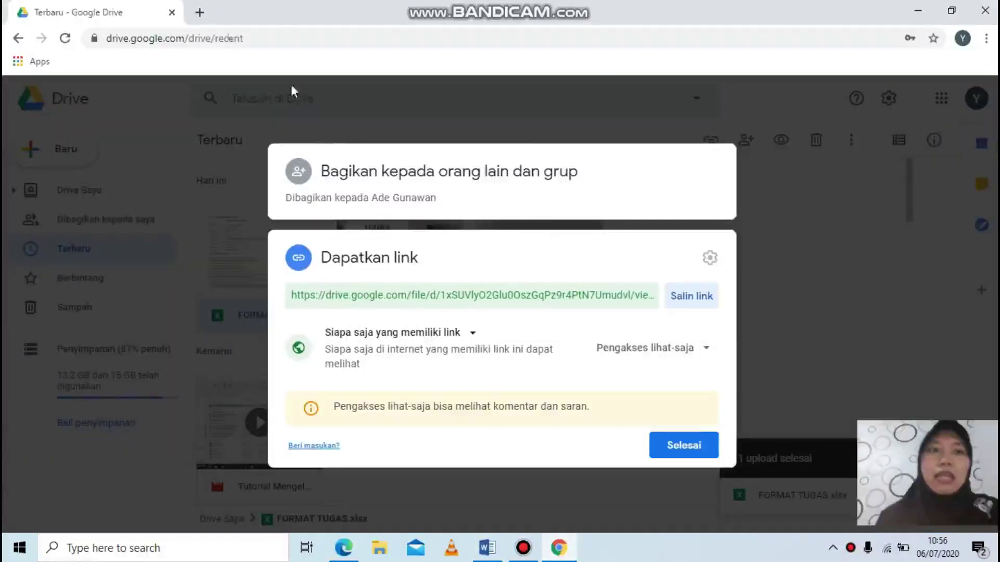
Step: Search Google for 'shortlink' in a new tab and open the Bitly website
{"action": "left_click", "coordinate": [196, 11]}
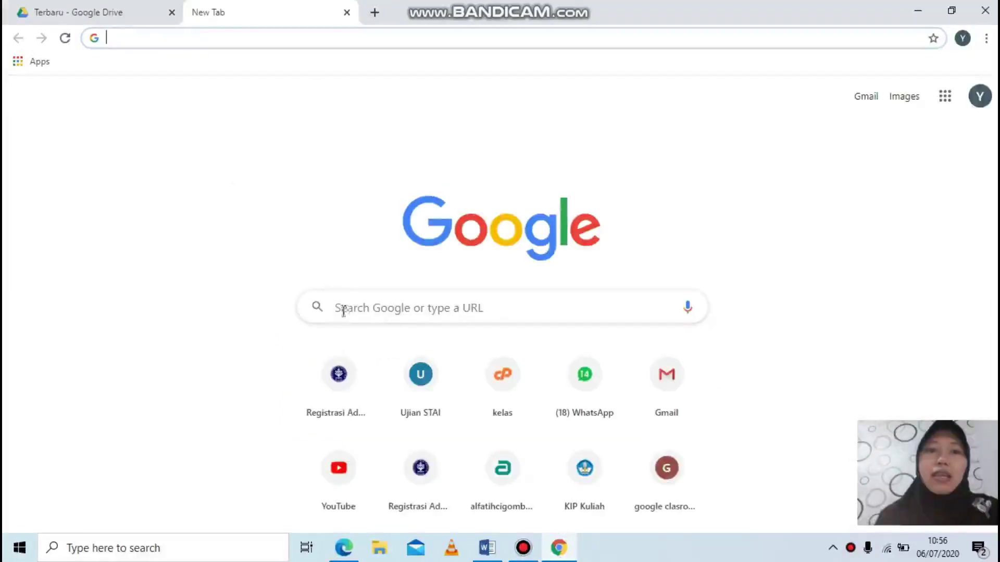
{"action": "left_click", "coordinate": [343, 310]}
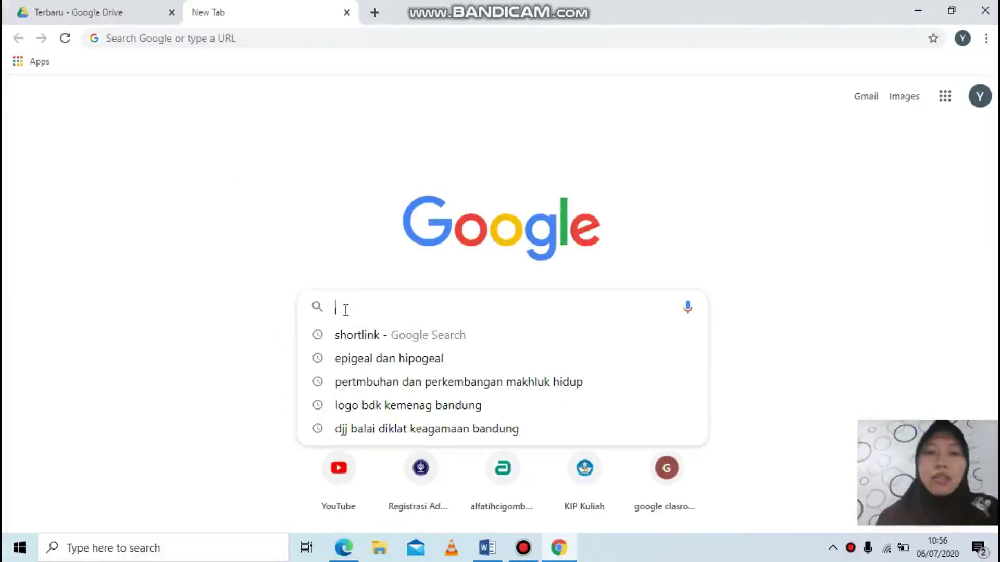
{"action": "type", "text": "shortlink"}
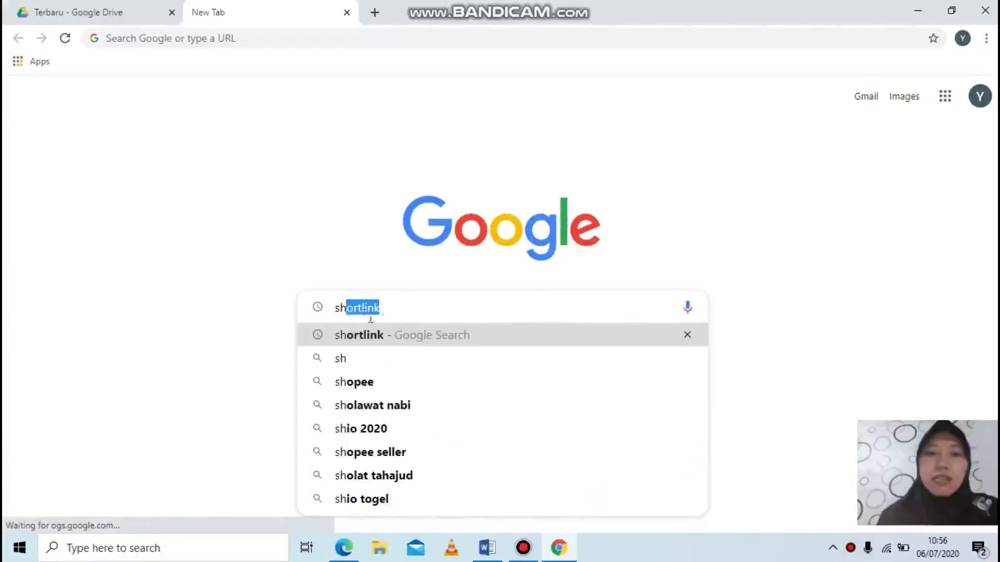
{"action": "left_click", "coordinate": [382, 341]}
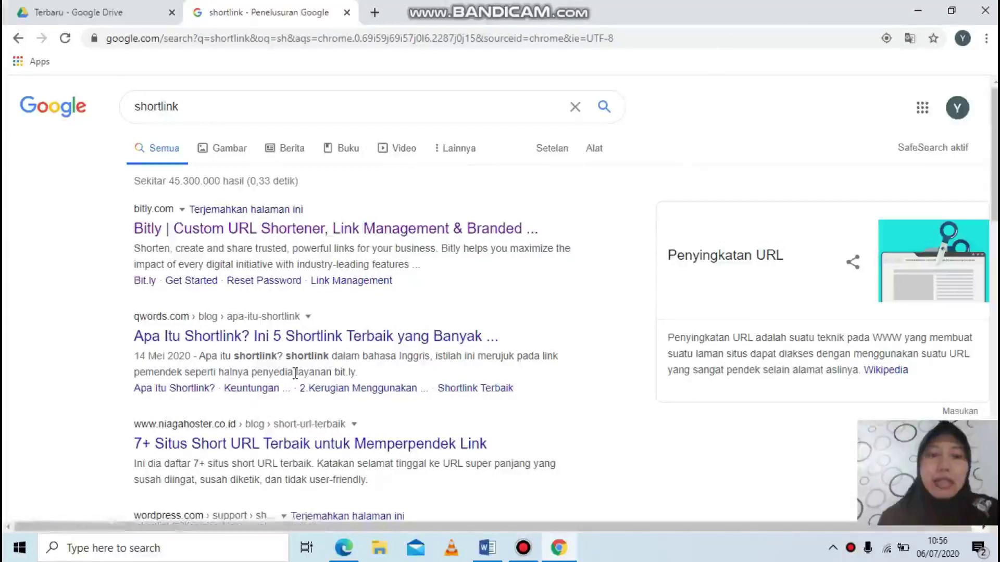
{"action": "left_click", "coordinate": [161, 229]}
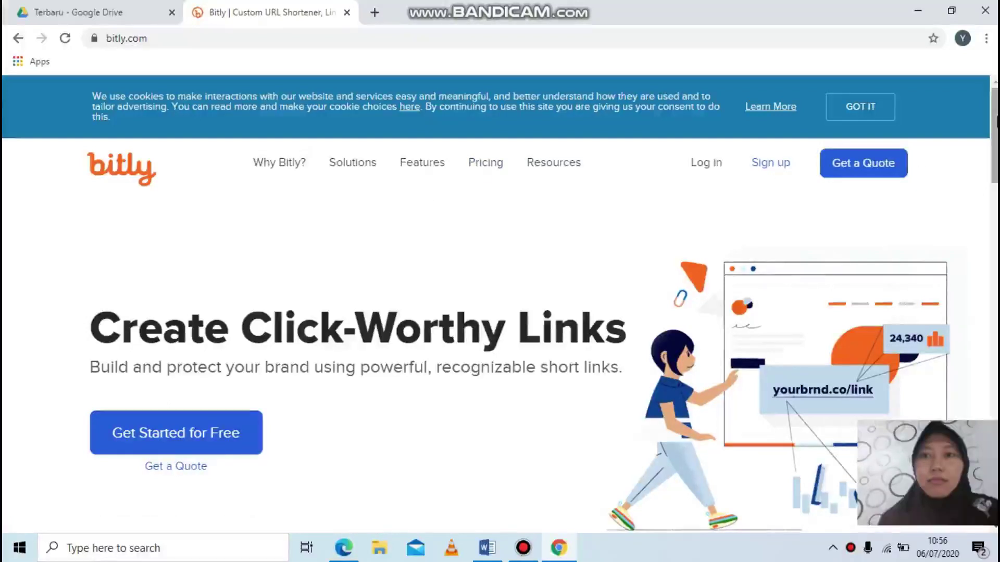
Step: Dismiss Bitly's COVID-19 popup and re-copy the FORMAT TUGAS share link from Drive
{"action": "left_click_drag", "start_coordinate": [995, 128], "coordinate": [995, 180]}
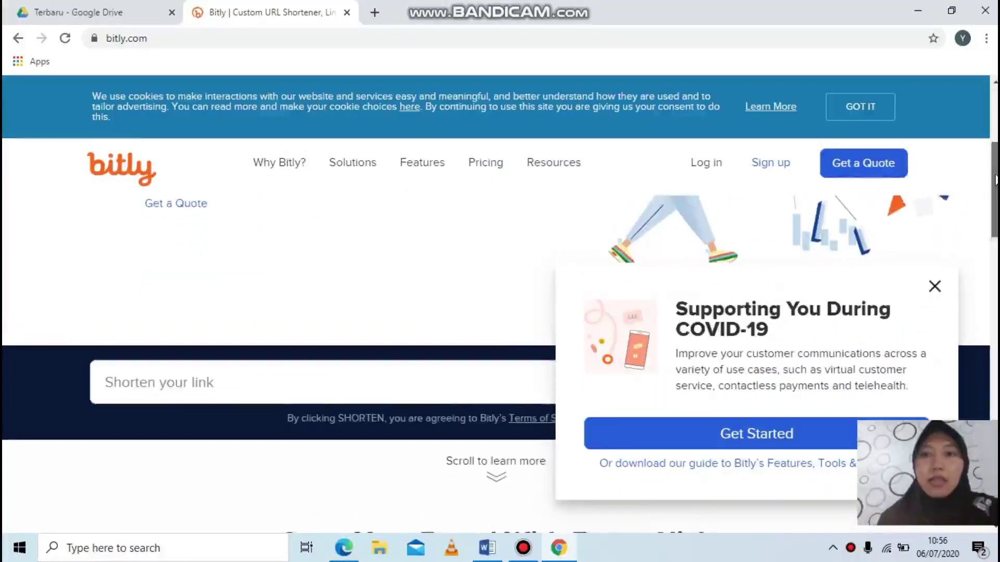
{"action": "left_click", "coordinate": [935, 288]}
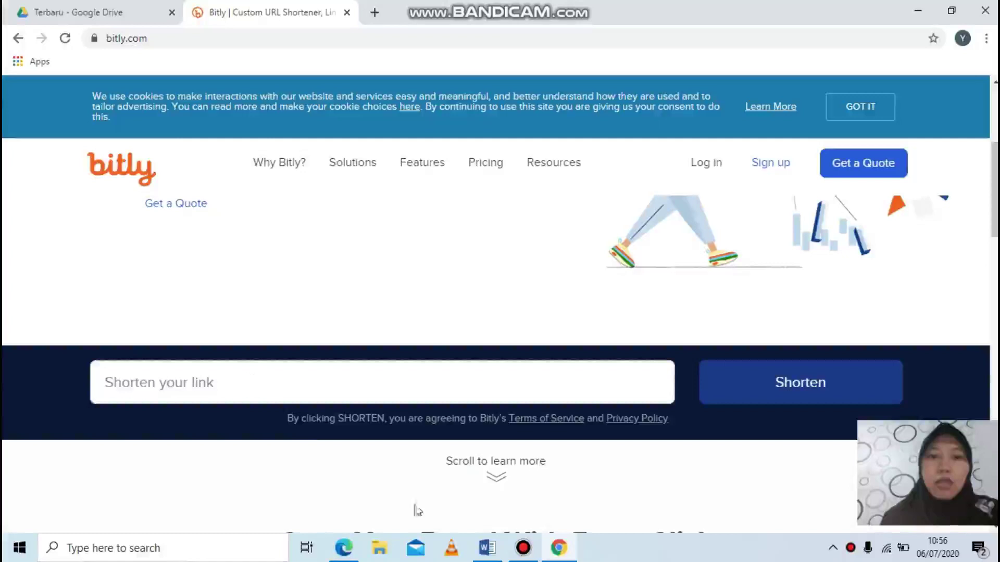
{"action": "left_click", "coordinate": [98, 15]}
{"action": "left_click", "coordinate": [699, 299]}
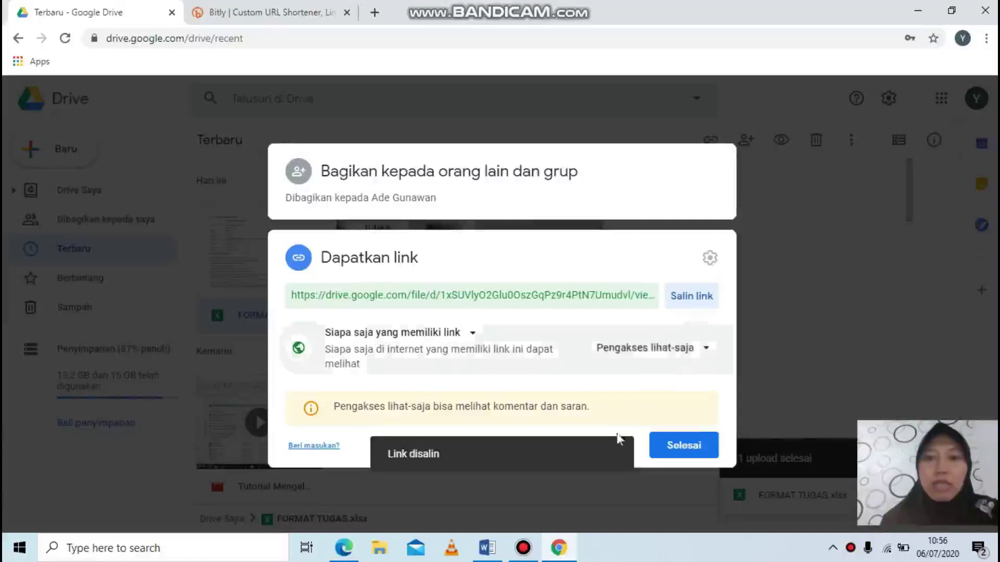
{"action": "left_click", "coordinate": [268, 16]}
{"action": "left_click", "coordinate": [166, 383]}
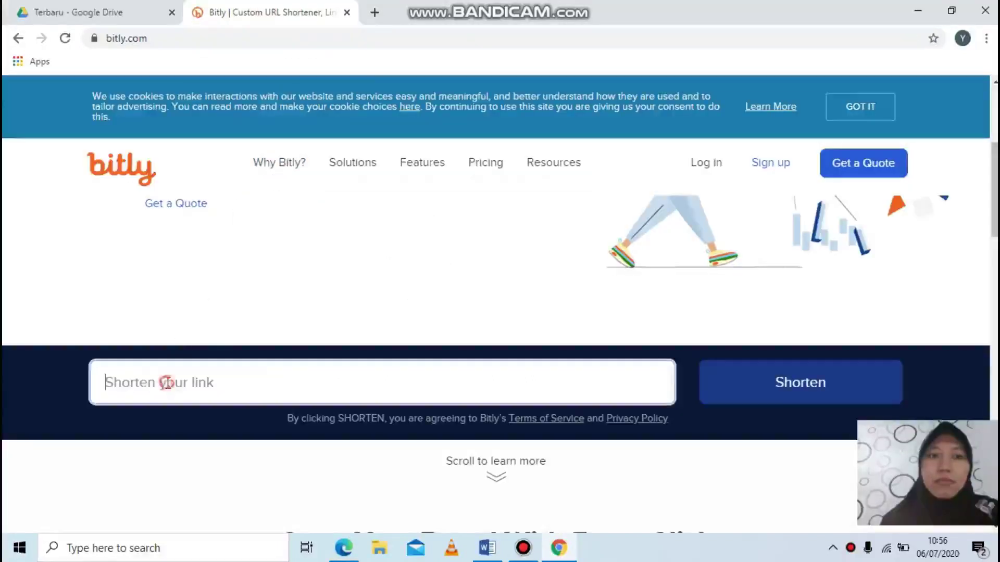
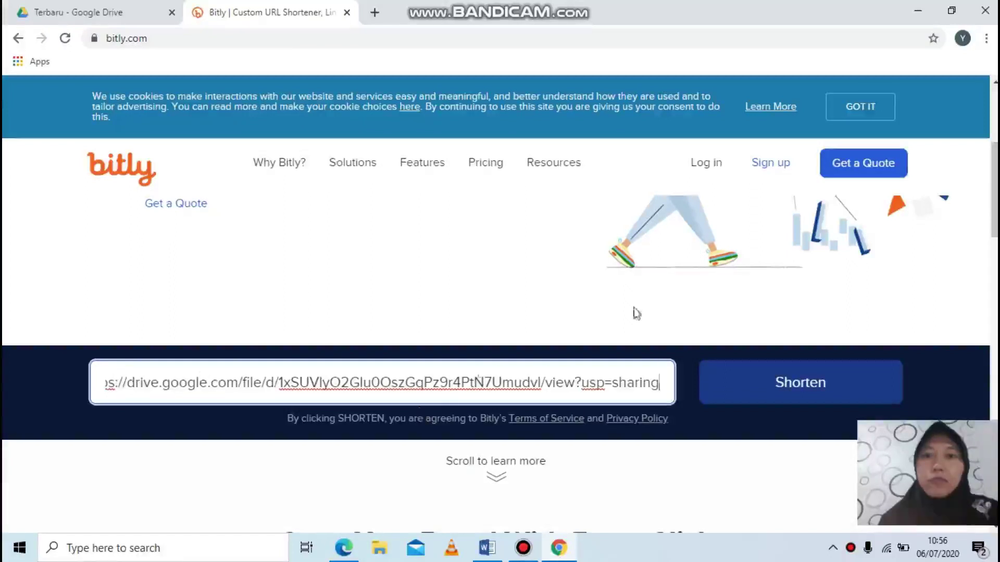
{"action": "left_click", "coordinate": [803, 383]}
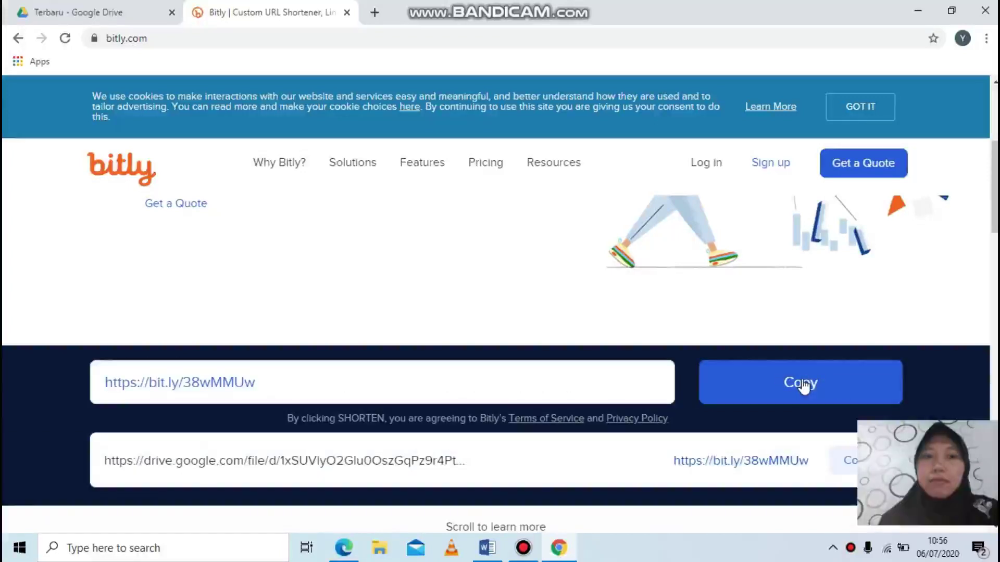
{"action": "left_click", "coordinate": [803, 383]}
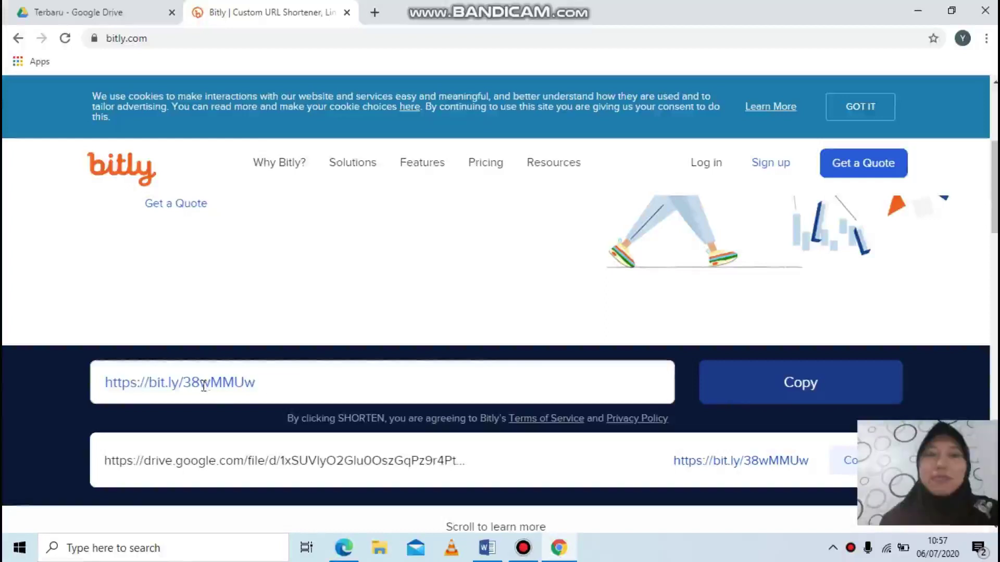
{"action": "left_click", "coordinate": [785, 385]}
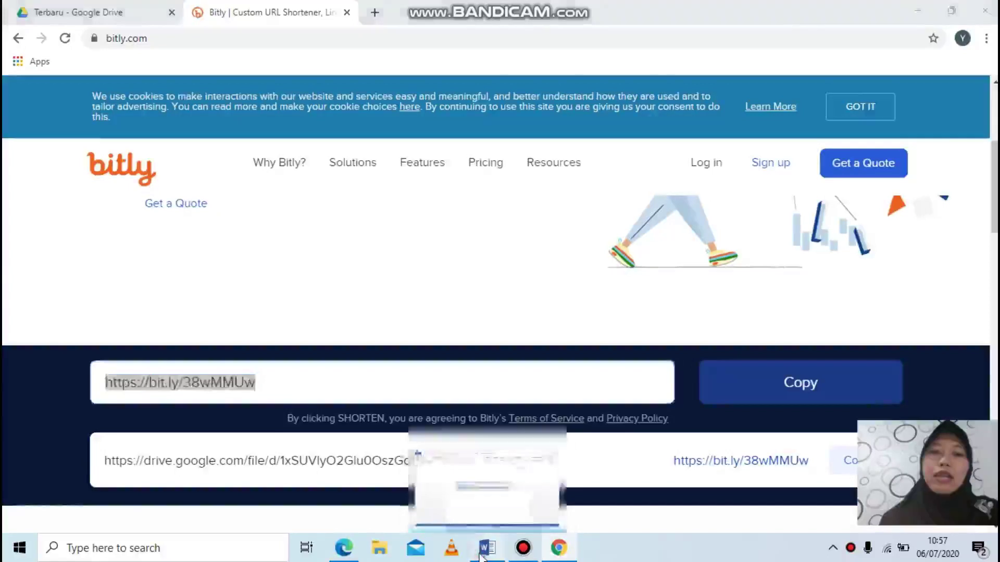
{"action": "left_click", "coordinate": [487, 548]}
{"action": "key", "text": "Tab"}
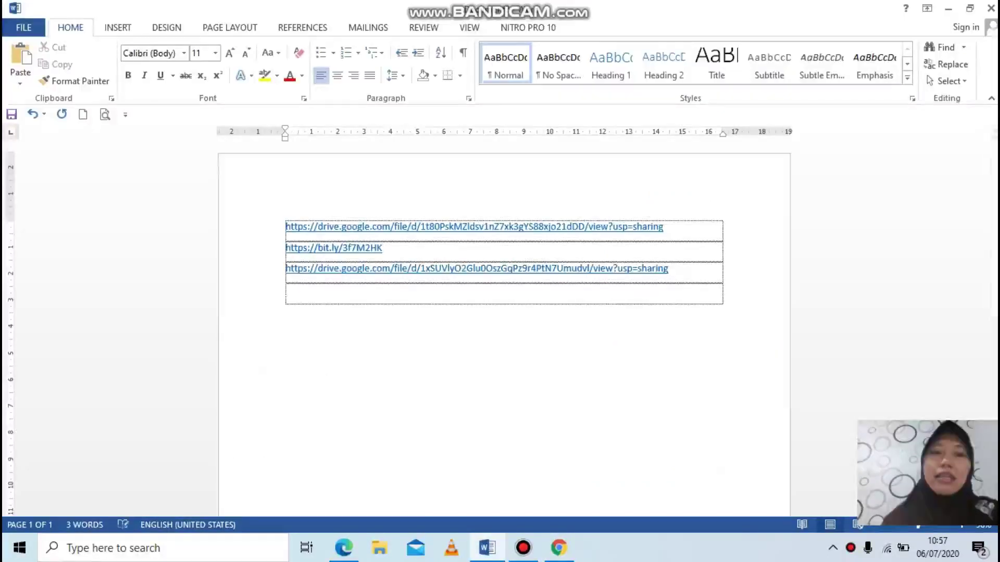
{"action": "key", "text": "ctrl+v"}
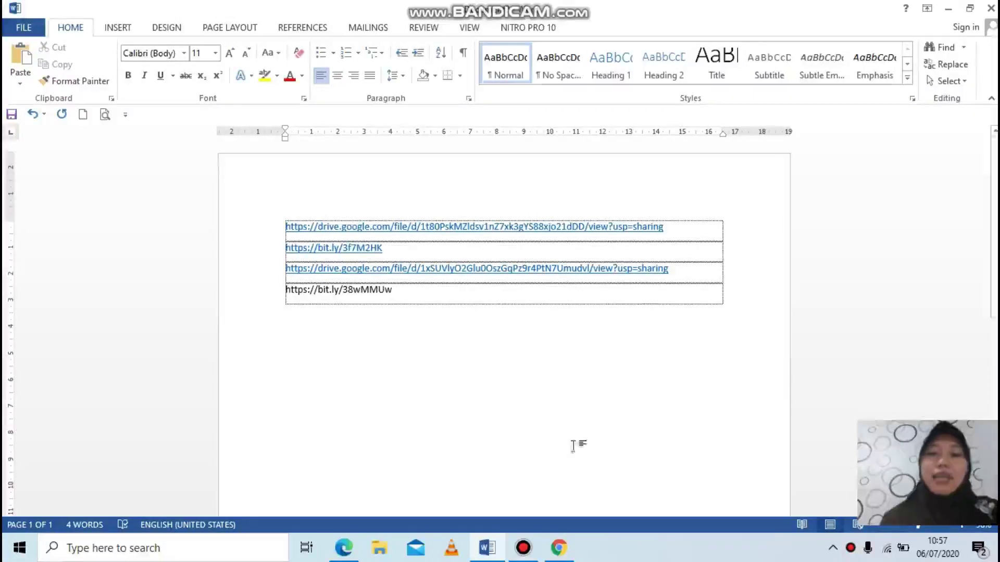
{"action": "mouse_move", "coordinate": [573, 556]}
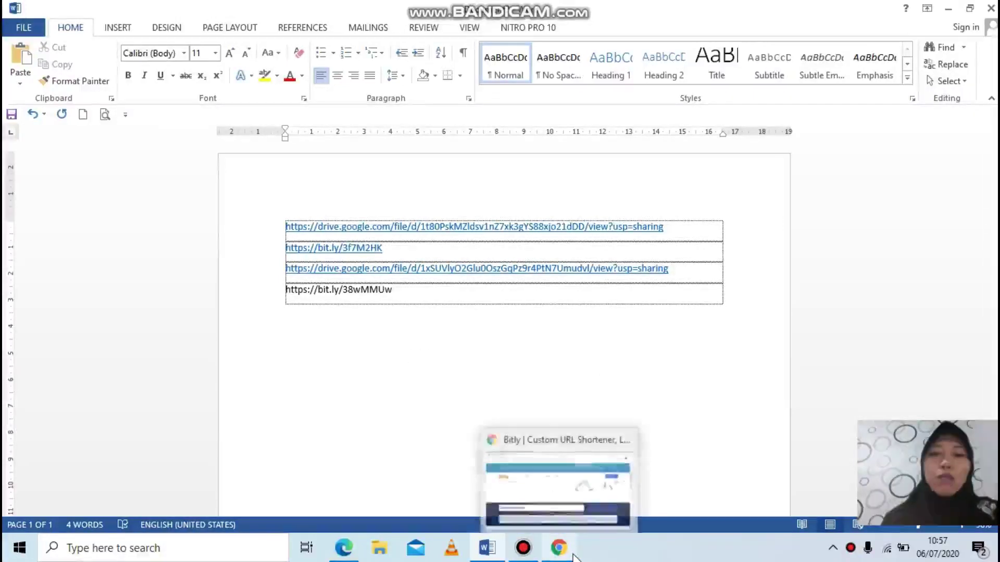
{"action": "left_click", "coordinate": [553, 483]}
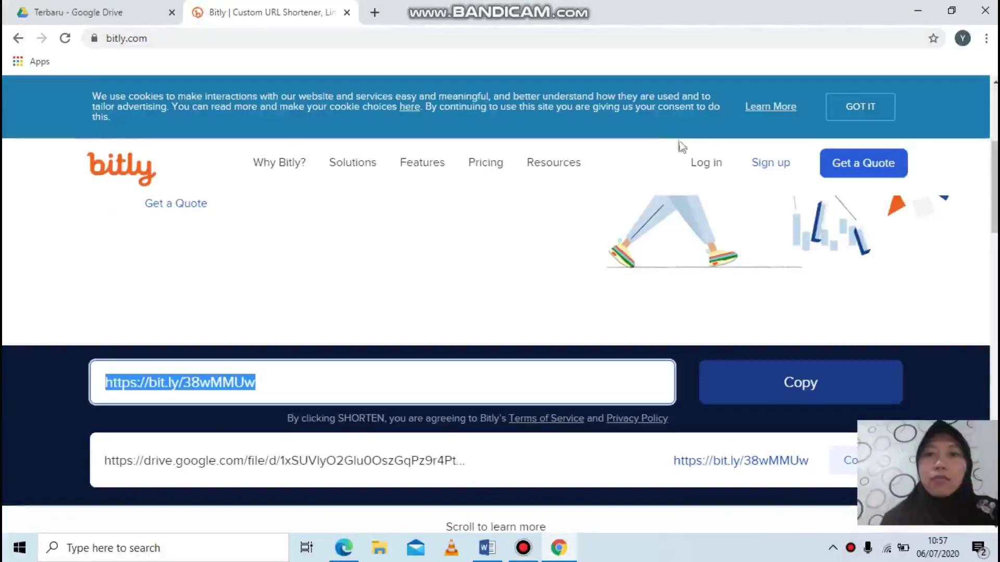
Step: Sign in to the Bitly account with the saved credentials
{"action": "left_click", "coordinate": [717, 166]}
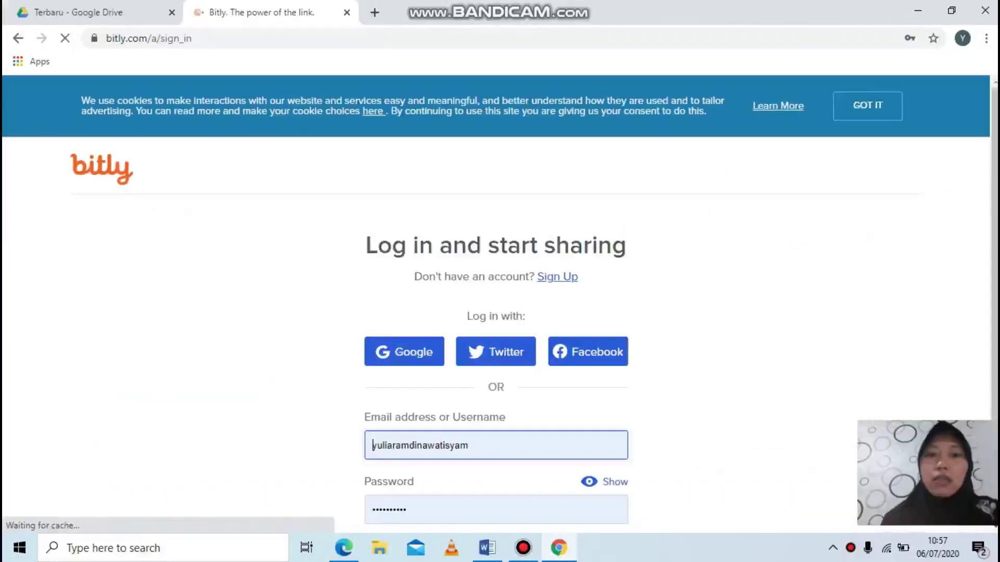
{"action": "scroll", "coordinate": [995, 124], "scroll_direction": "down", "scroll_amount": 2}
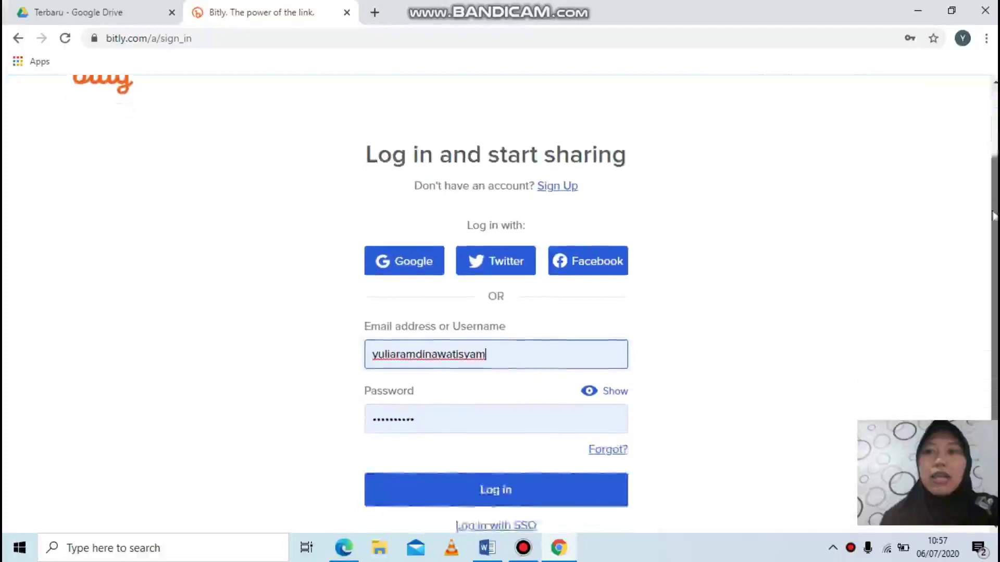
{"action": "left_click", "coordinate": [496, 468]}
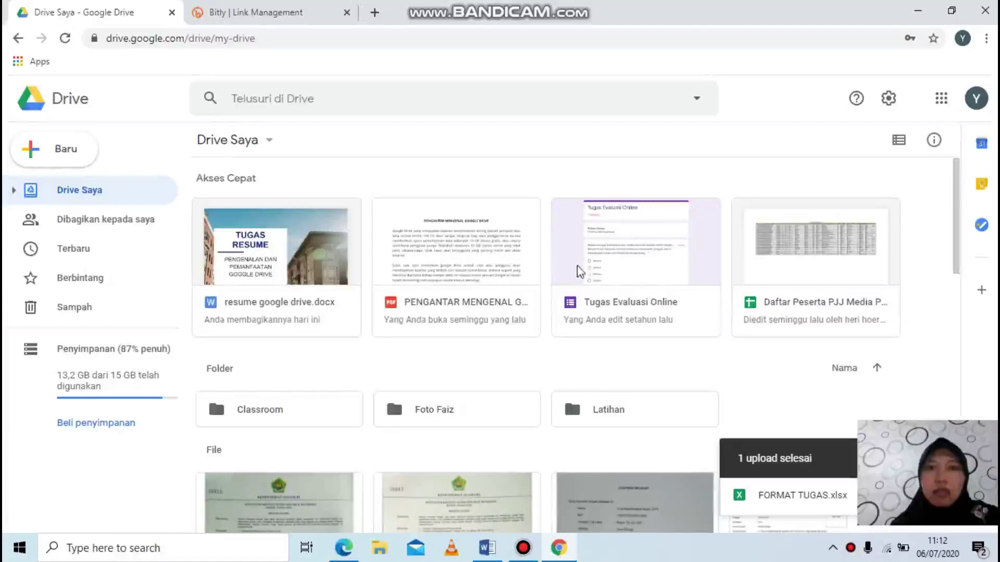
Step: Copy the shareable link of the Tugas Evaluasi Online form and return to the Bitly tab
{"action": "left_click", "coordinate": [604, 303]}
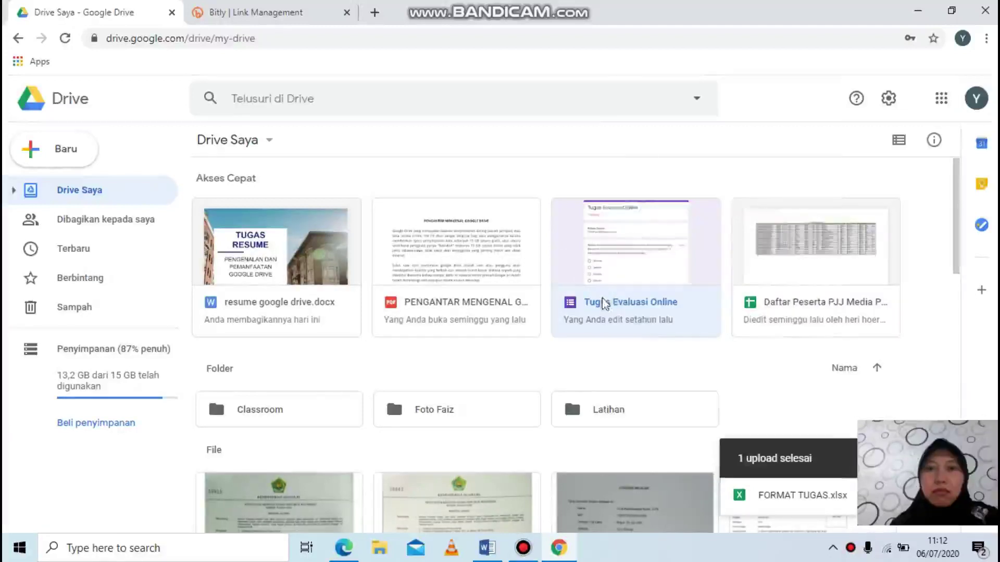
{"action": "right_click", "coordinate": [603, 303]}
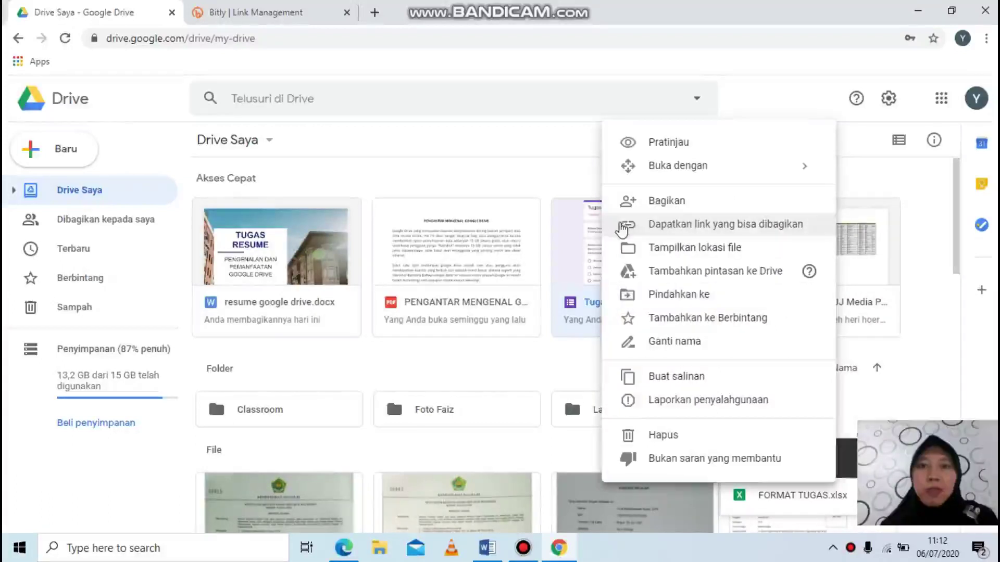
{"action": "left_click", "coordinate": [622, 226]}
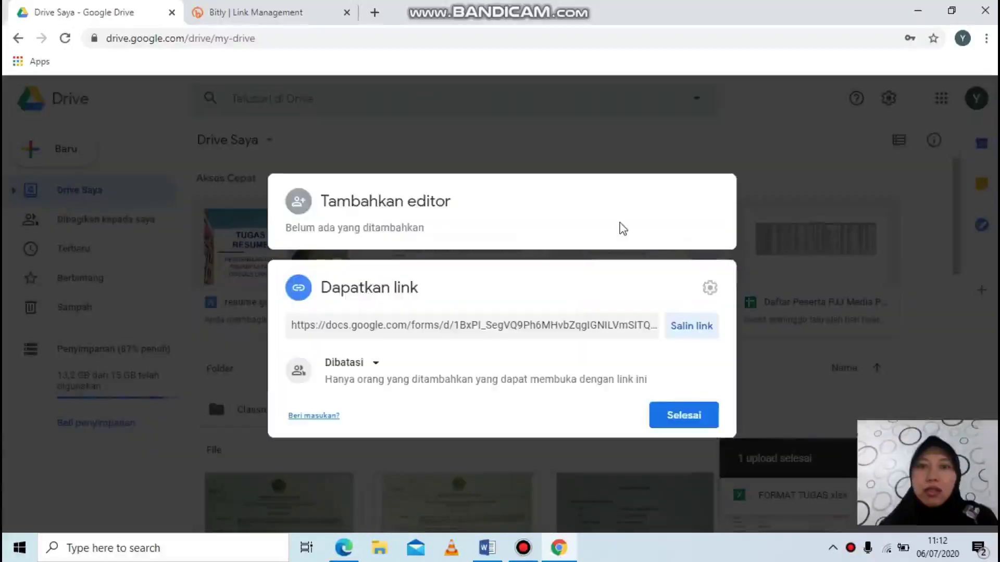
{"action": "left_click", "coordinate": [686, 334]}
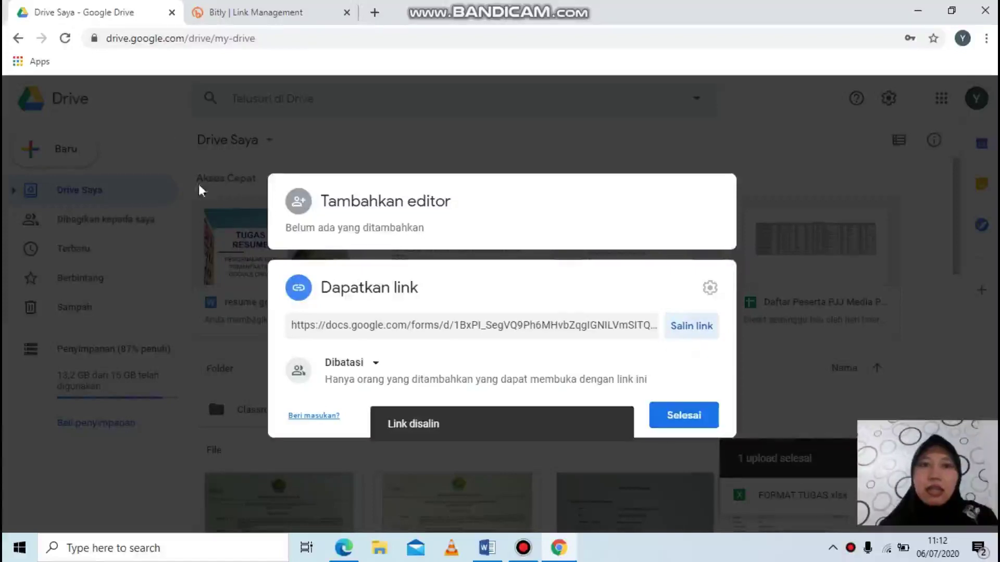
{"action": "left_click", "coordinate": [221, 15]}
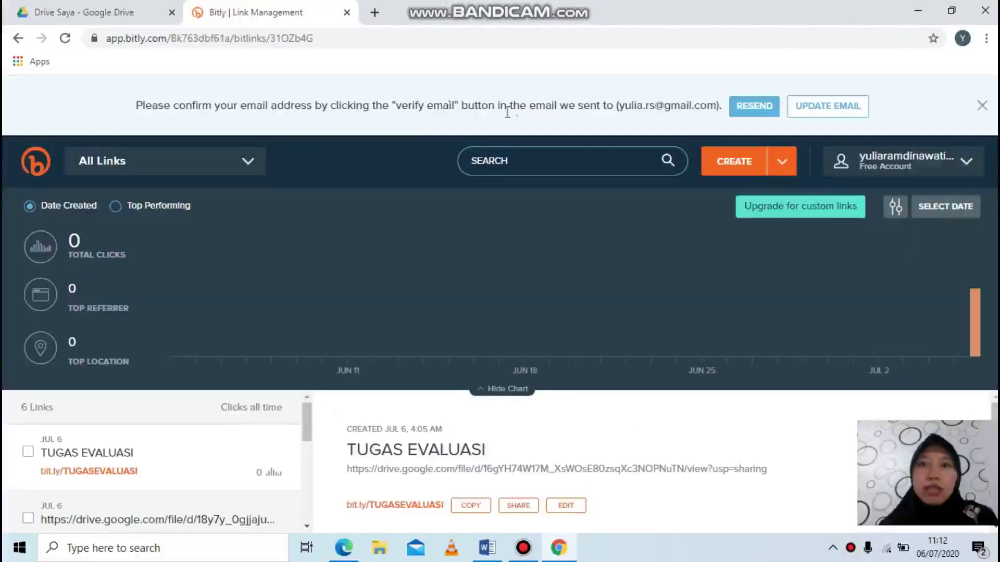
Step: Create a new Bitly short link from the pasted Google Form URL
{"action": "left_click", "coordinate": [736, 163]}
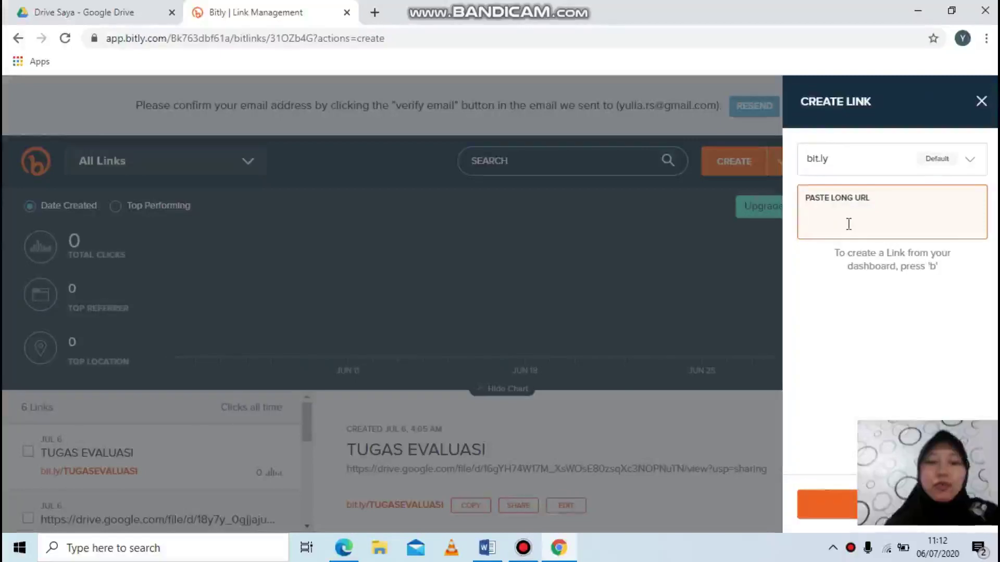
{"action": "key", "text": "ctrl+v"}
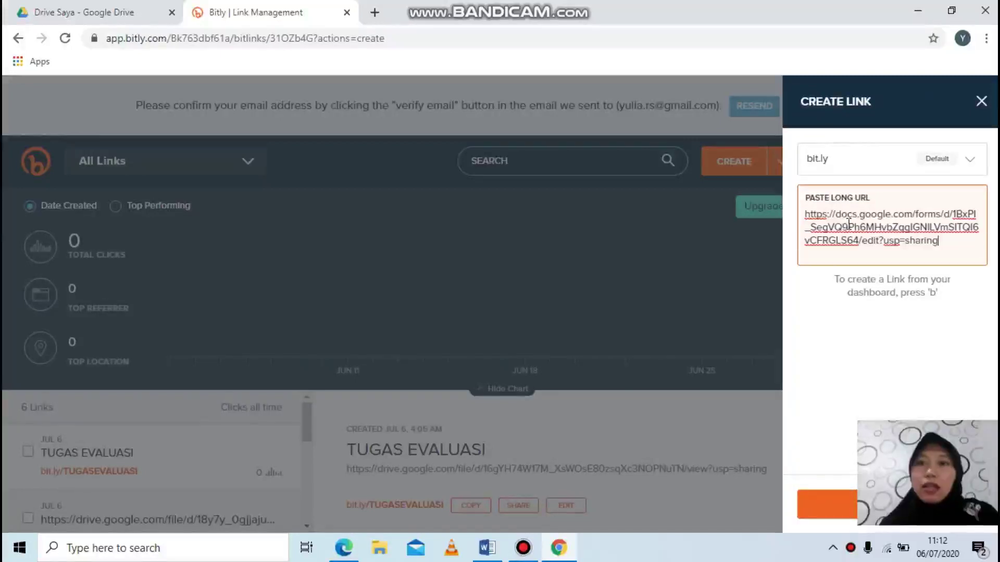
{"action": "key", "text": "Return"}
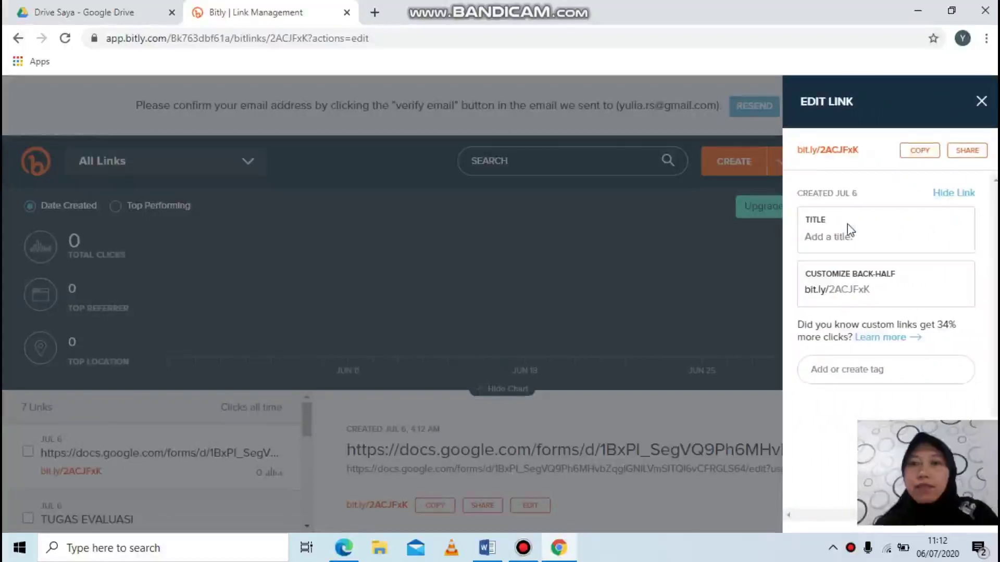
Step: Title the link TUGASONLINE, set back-half to TUGASEVALUASIONLINE, save, and copy it
{"action": "left_click", "coordinate": [820, 236]}
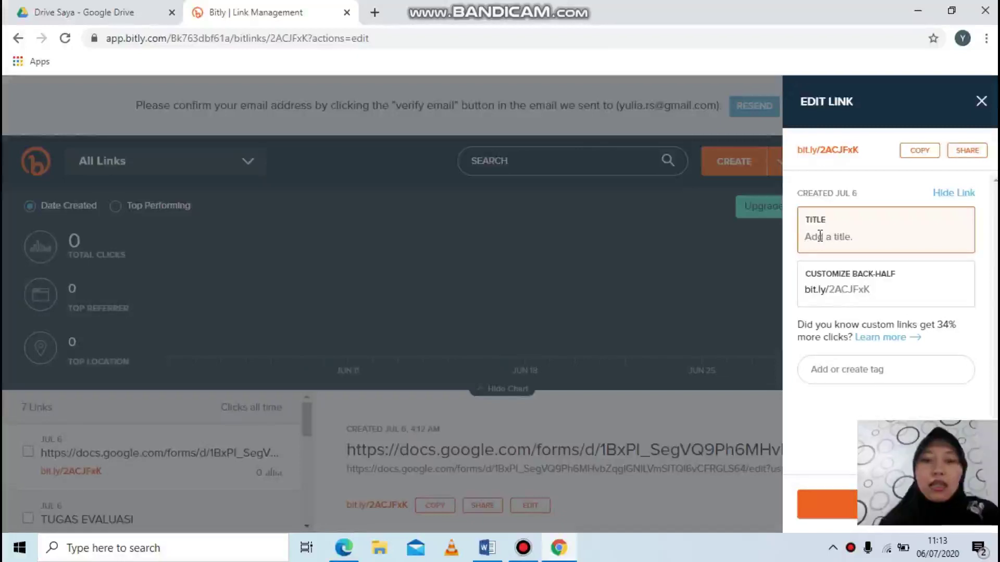
{"action": "type", "text": "TUGAS"}
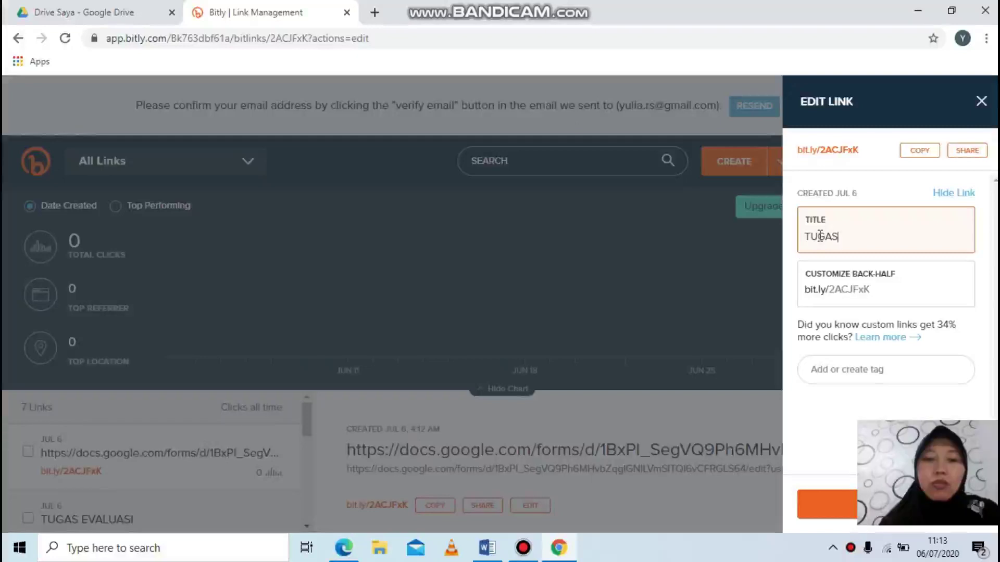
{"action": "type", "text": "ON"}
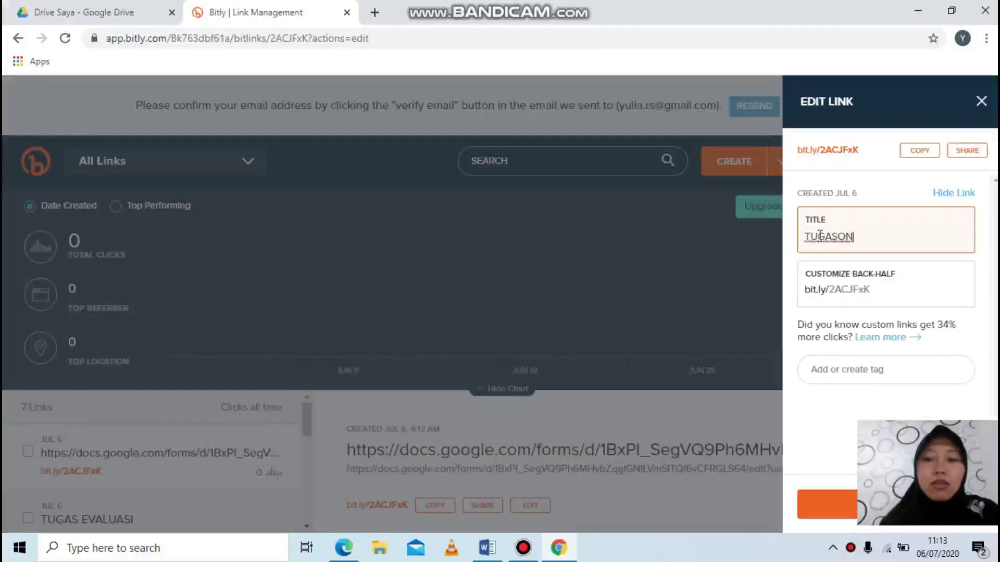
{"action": "type", "text": "LINE"}
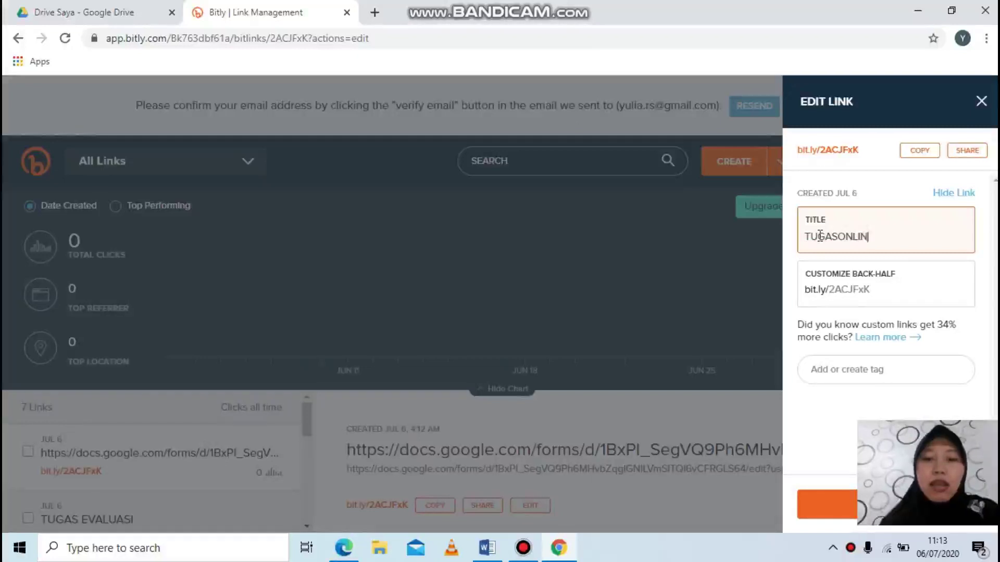
{"action": "left_click", "coordinate": [877, 290]}
{"action": "key", "text": "BackSpace"}
{"action": "key", "text": "BackSpace"}
{"action": "key", "text": "BackSpace"}
{"action": "key", "text": "BackSpace"}
{"action": "key", "text": "BackSpace"}
{"action": "key", "text": "BackSpace"}
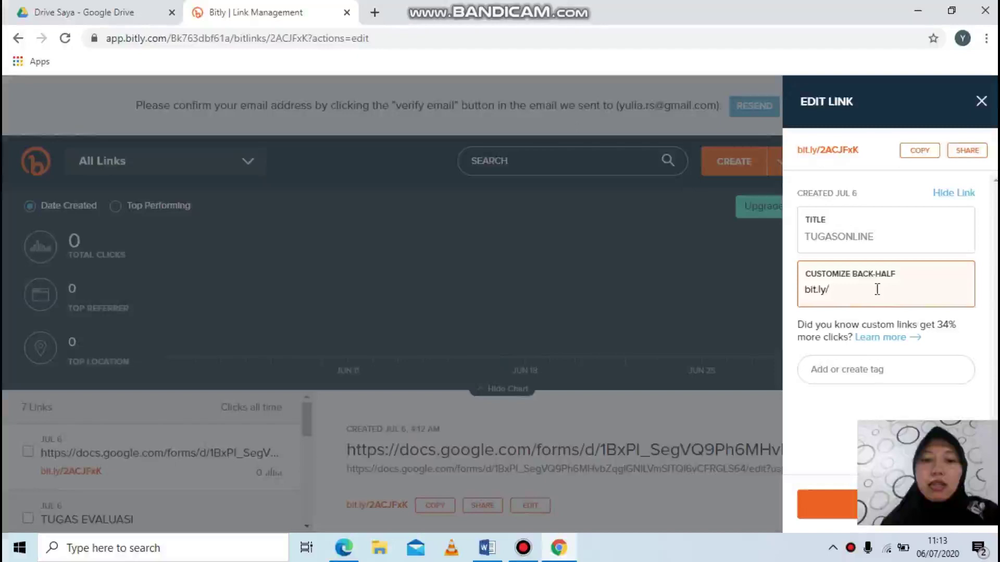
{"action": "type", "text": "TUGASEVALUASI"}
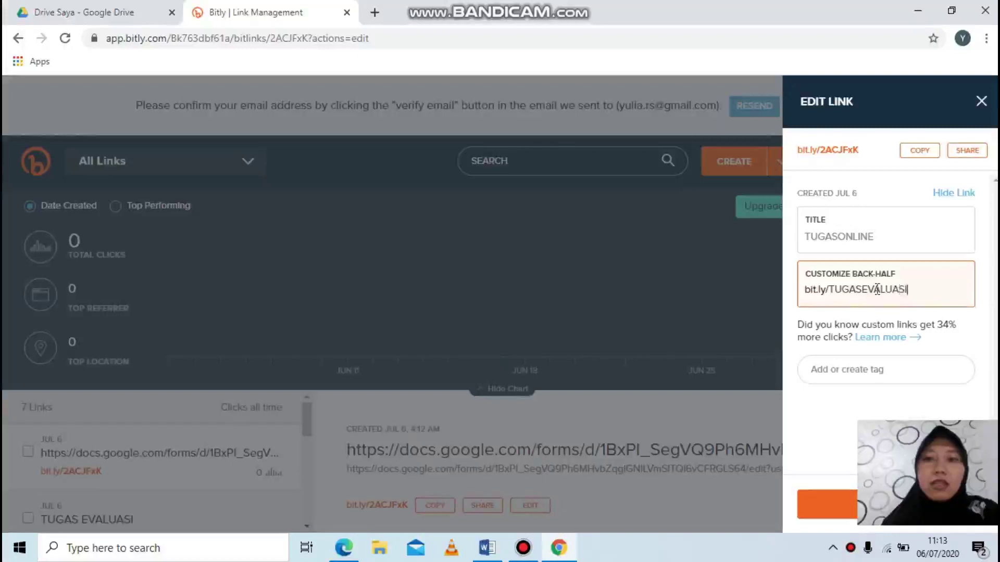
{"action": "type", "text": "ONLINE"}
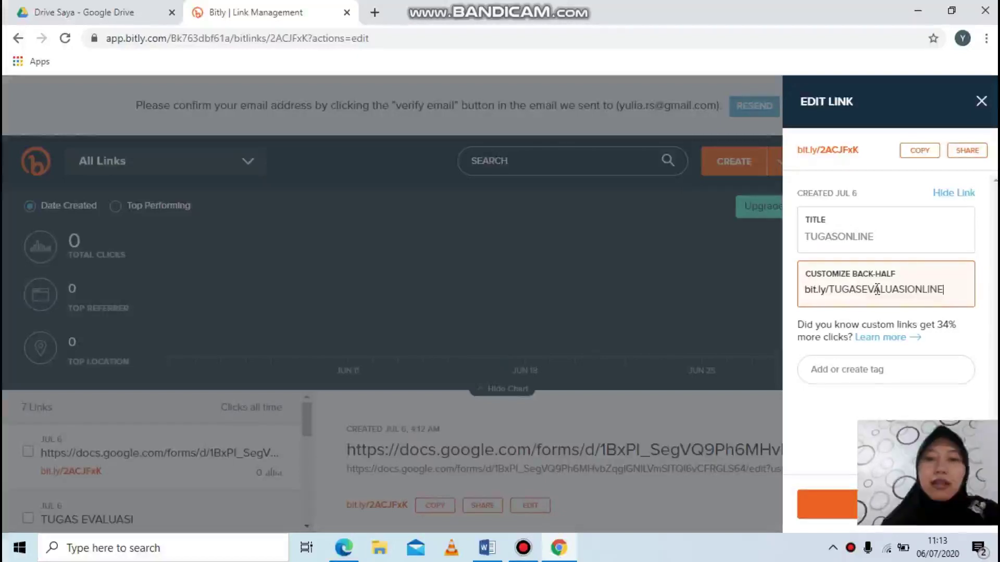
{"action": "left_click", "coordinate": [828, 502]}
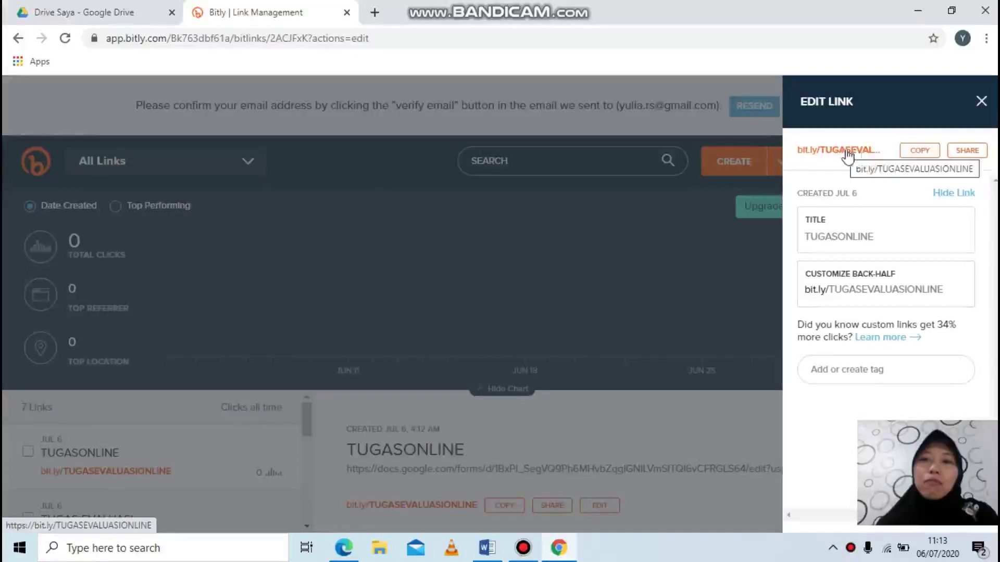
{"action": "left_click", "coordinate": [918, 158]}
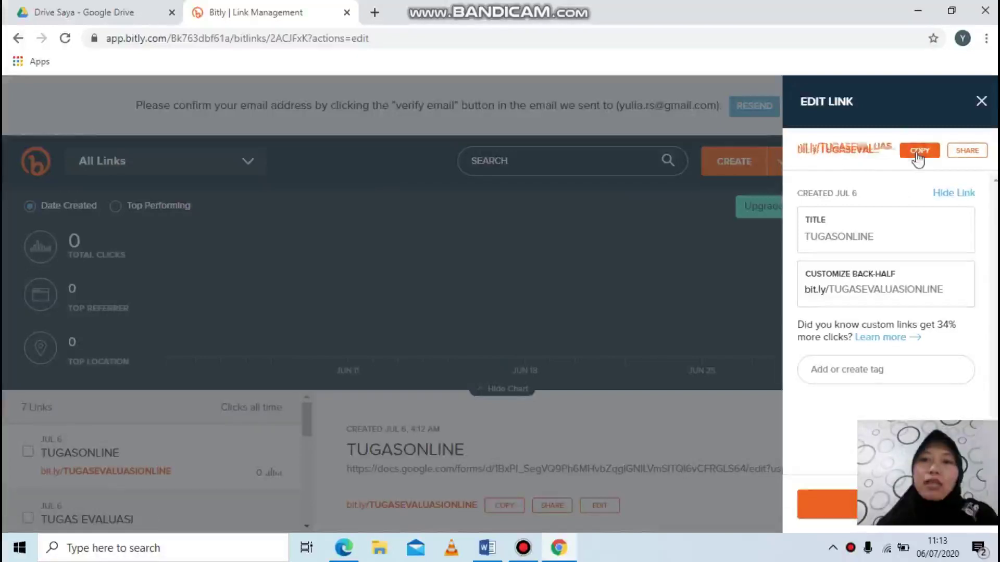
{"action": "left_click", "coordinate": [487, 548]}
{"action": "key", "text": "Tab"}
{"action": "type", "text": "https://bit.ly/TUGASEVALUASIONLINE"}
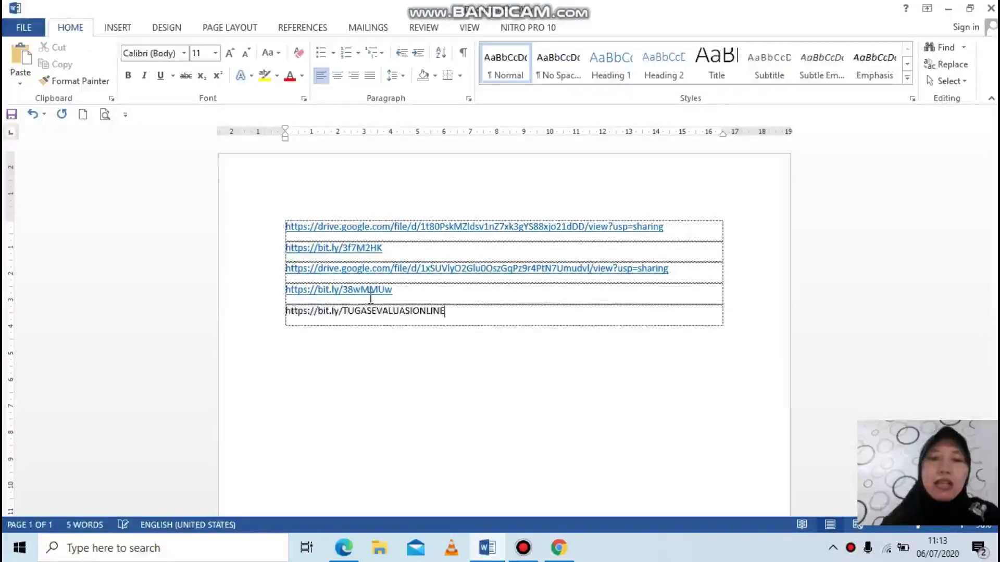